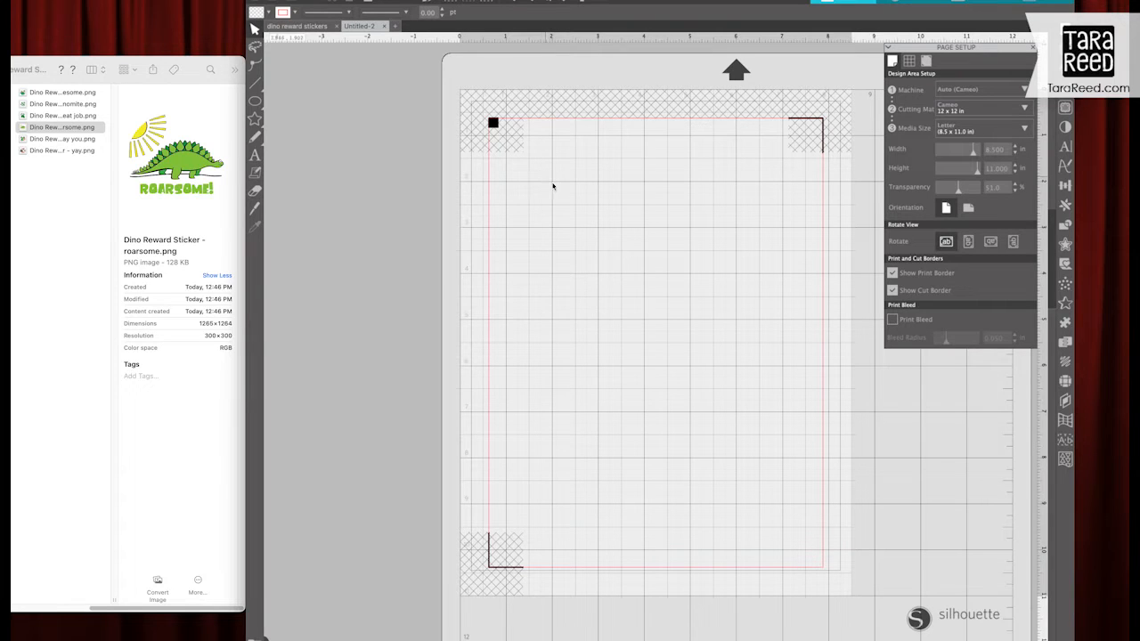
# Step: Add the Great Job sticker image to the upper left of the page and scale it to about 2.56 in wide
pyautogui.click(183, 443)
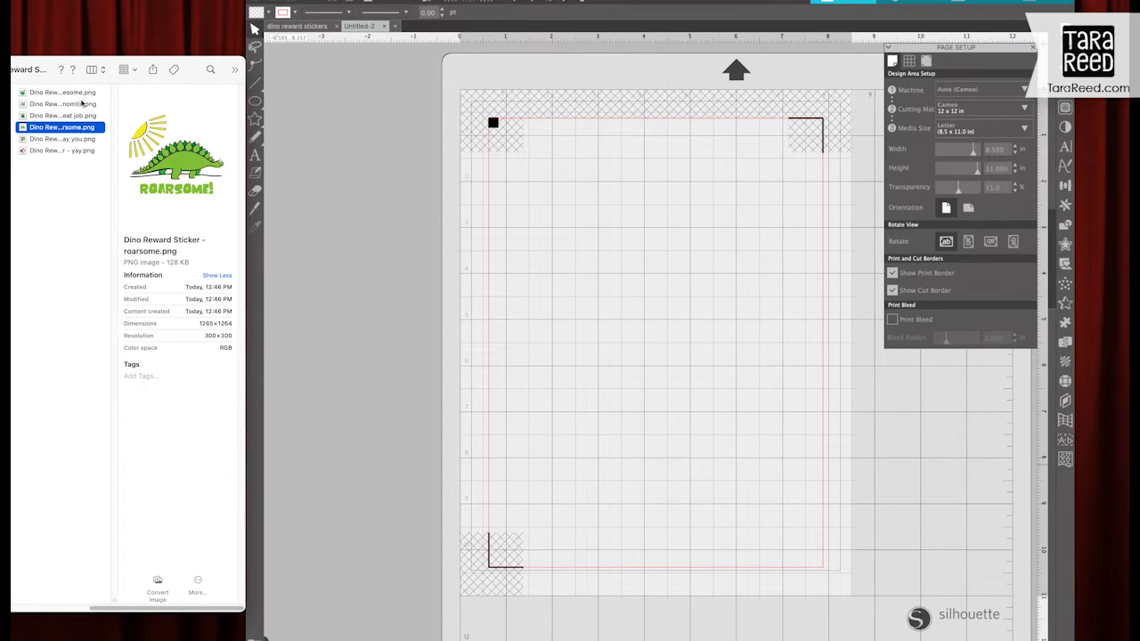
pyautogui.moveTo(58, 119); pyautogui.dragTo(604, 228)
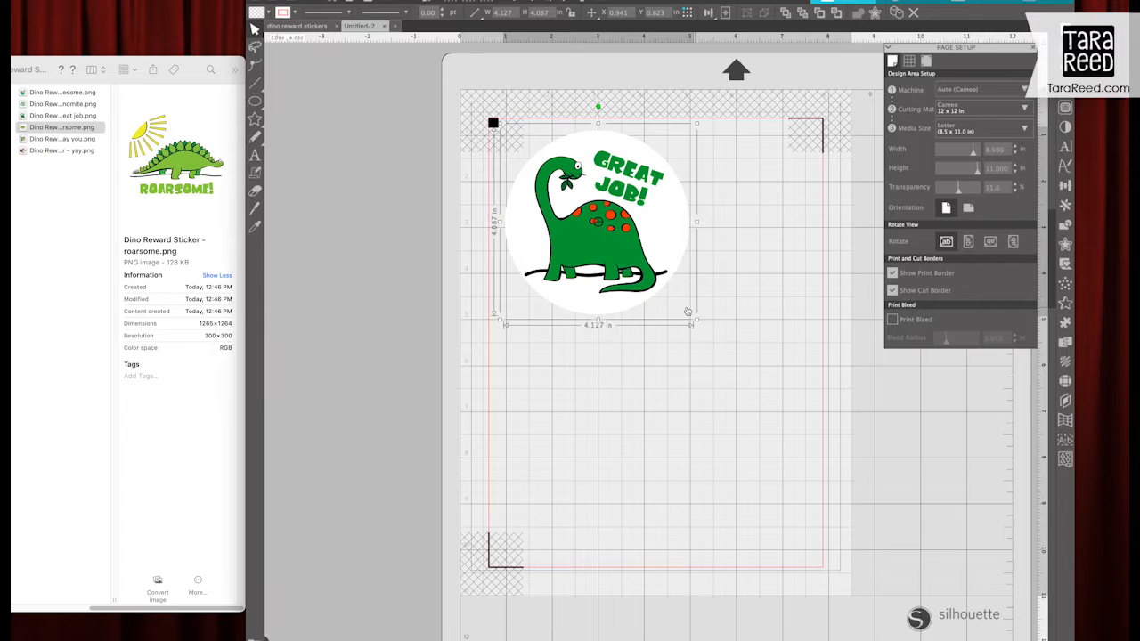
pyautogui.moveTo(697, 319); pyautogui.dragTo(627, 249)
pyautogui.moveTo(611, 196); pyautogui.dragTo(624, 205)
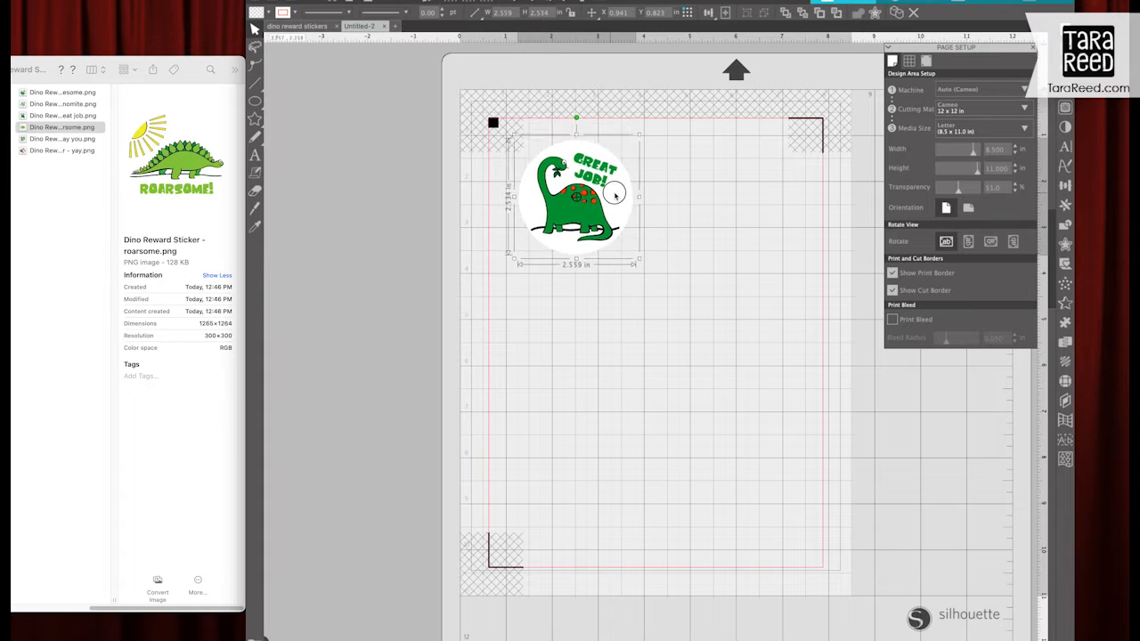
# Step: Add the Yay You sticker image beside the Great Job sticker, and replace the small Great Job artwork with Yay You
pyautogui.click(75, 209)
pyautogui.moveTo(65, 139); pyautogui.dragTo(736, 257)
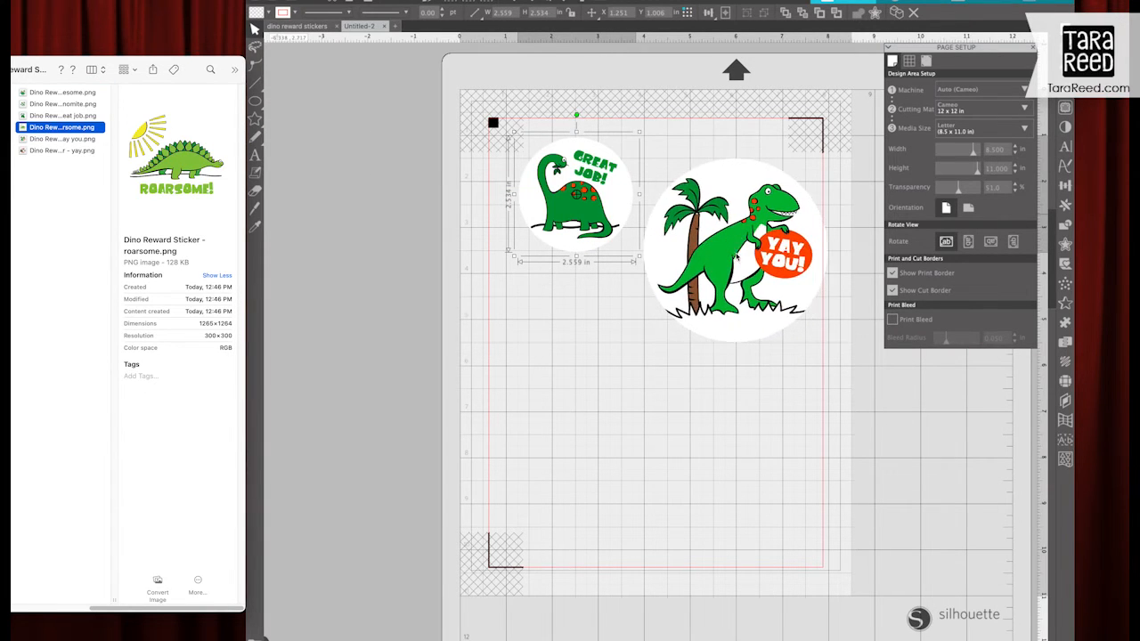
pyautogui.moveTo(82, 139); pyautogui.dragTo(579, 187)
# Step: Add the Awesome sticker image below the small Yay You sticker, scale it down and position it inside the cut border
pyautogui.click(79, 152)
pyautogui.moveTo(67, 94); pyautogui.dragTo(528, 358)
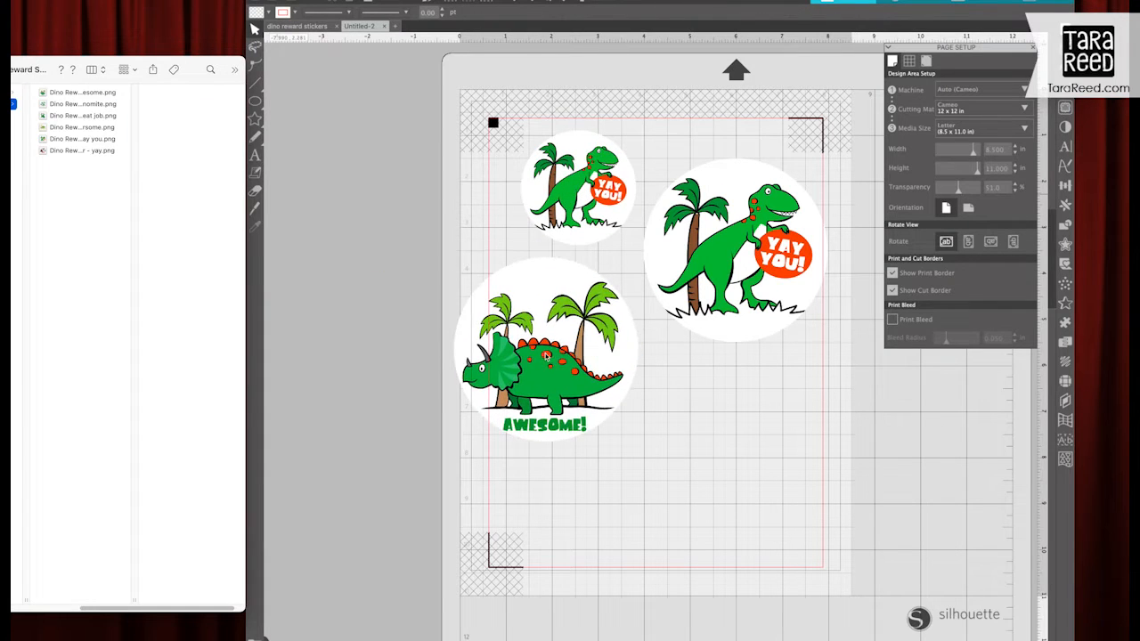
pyautogui.click(476, 435)
pyautogui.moveTo(446, 448); pyautogui.dragTo(514, 409)
pyautogui.moveTo(577, 330); pyautogui.dragTo(562, 325)
# Step: Reposition the large Yay You sticker so that it sits inside the right cut border
pyautogui.click(755, 264)
pyautogui.moveTo(754, 263); pyautogui.dragTo(771, 269)
pyautogui.click(844, 271)
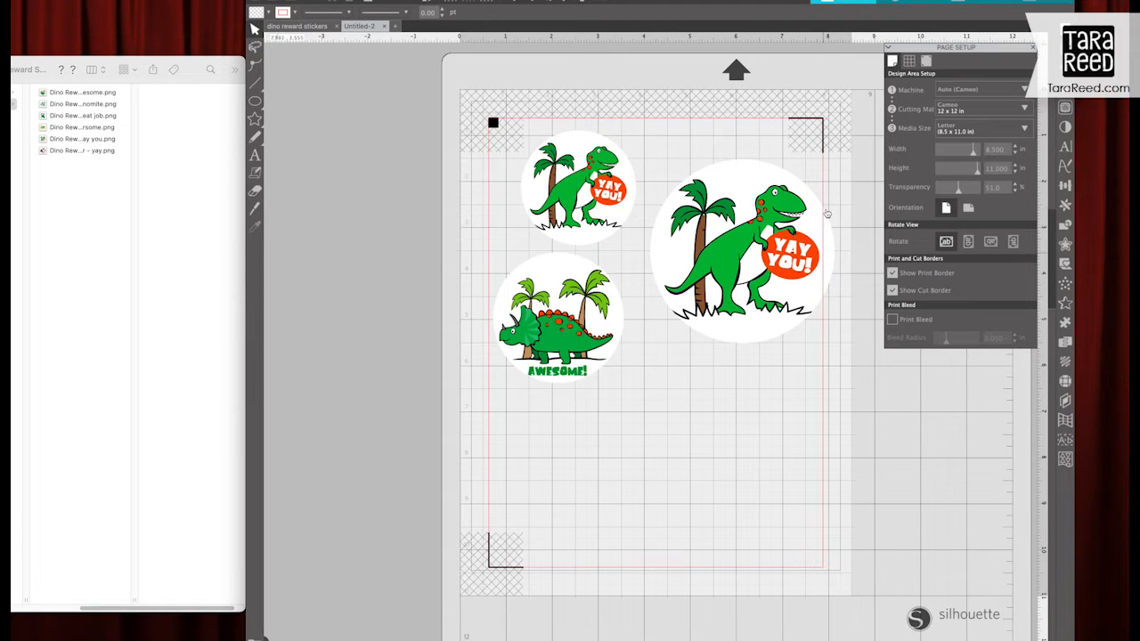
pyautogui.moveTo(775, 280); pyautogui.dragTo(755, 292)
# Step: Add the Yay volcano sticker image, scale it to about 2.45 in and place it below the large Yay You sticker
pyautogui.click(152, 269)
pyautogui.moveTo(69, 151); pyautogui.dragTo(651, 488)
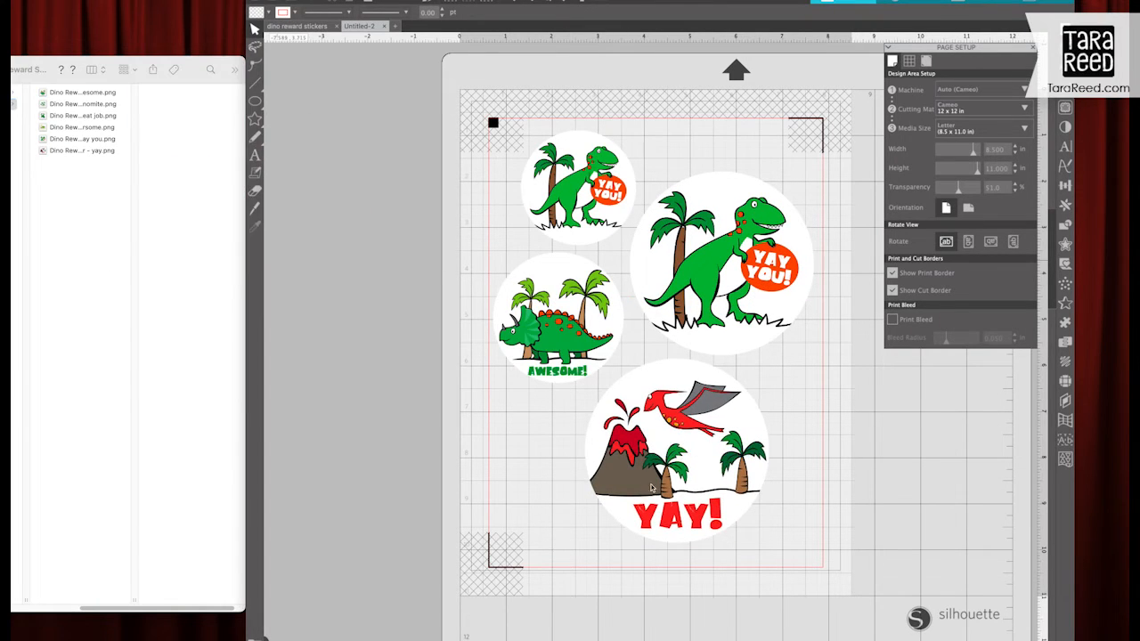
pyautogui.click(614, 521)
pyautogui.moveTo(575, 551); pyautogui.dragTo(660, 472)
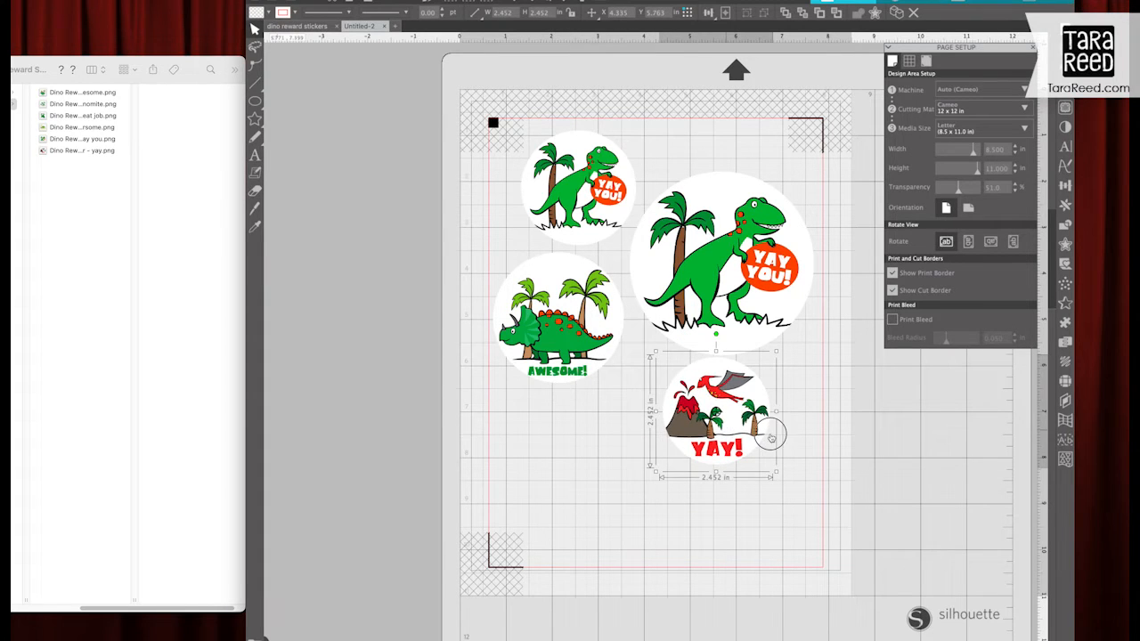
pyautogui.moveTo(772, 436); pyautogui.dragTo(817, 438)
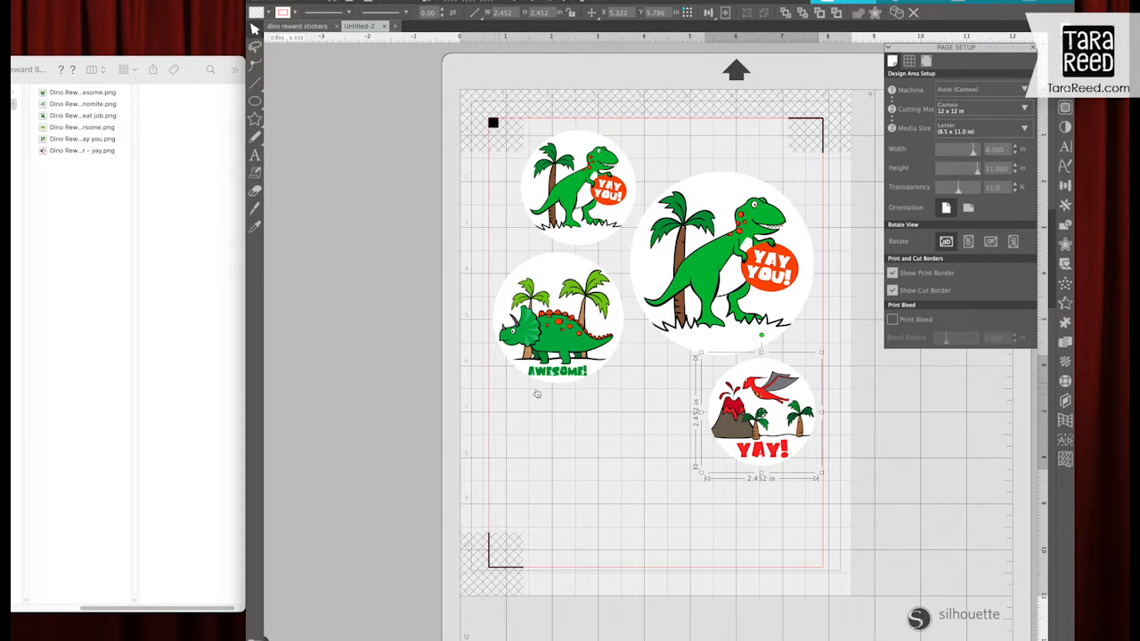
# Step: Delete the partly hidden Yay You sticker behind Roarsome, and add the Great Job sticker below the Yay volcano sticker
pyautogui.click(1066, 401)
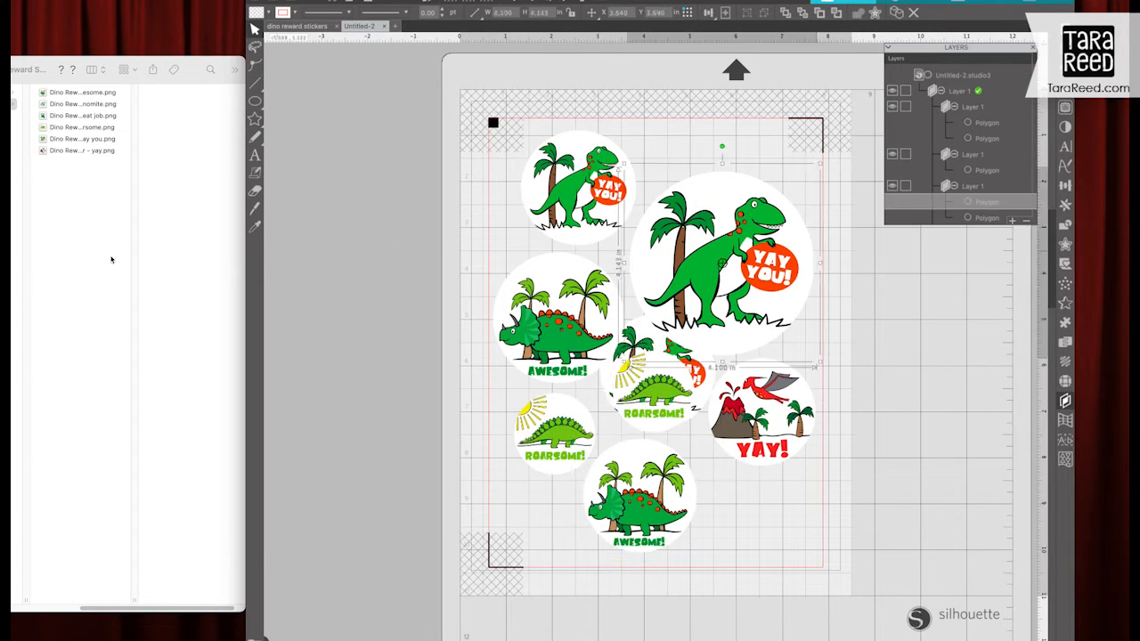
pyautogui.moveTo(801, 455); pyautogui.dragTo(781, 477)
pyautogui.press('Delete')
pyautogui.moveTo(82, 115); pyautogui.dragTo(738, 522)
pyautogui.click(764, 407)
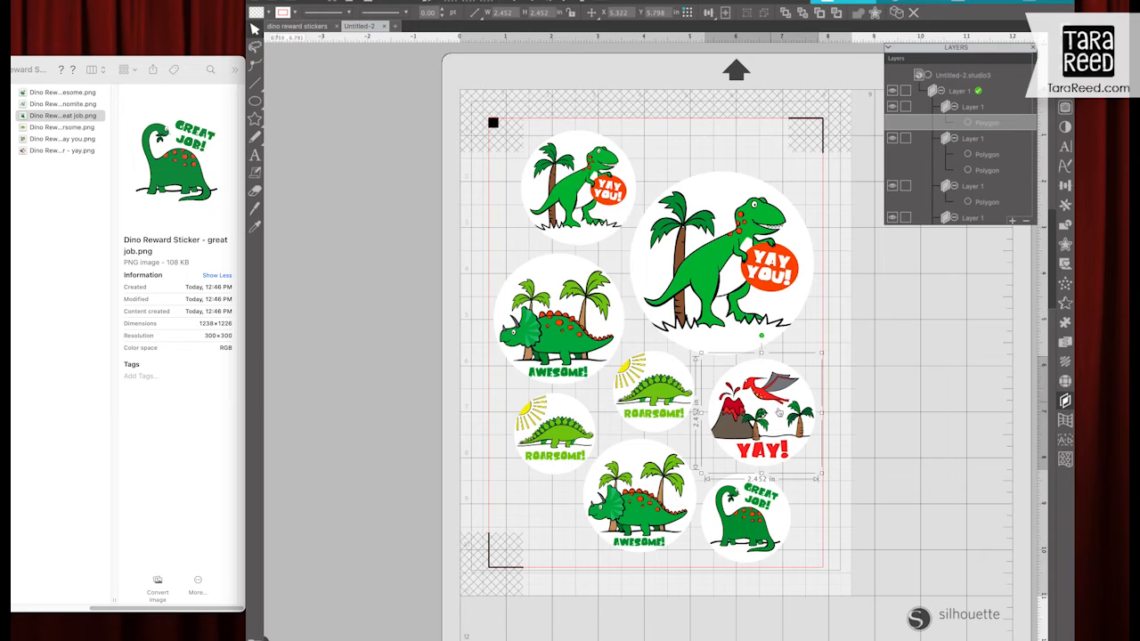
pyautogui.click(841, 374)
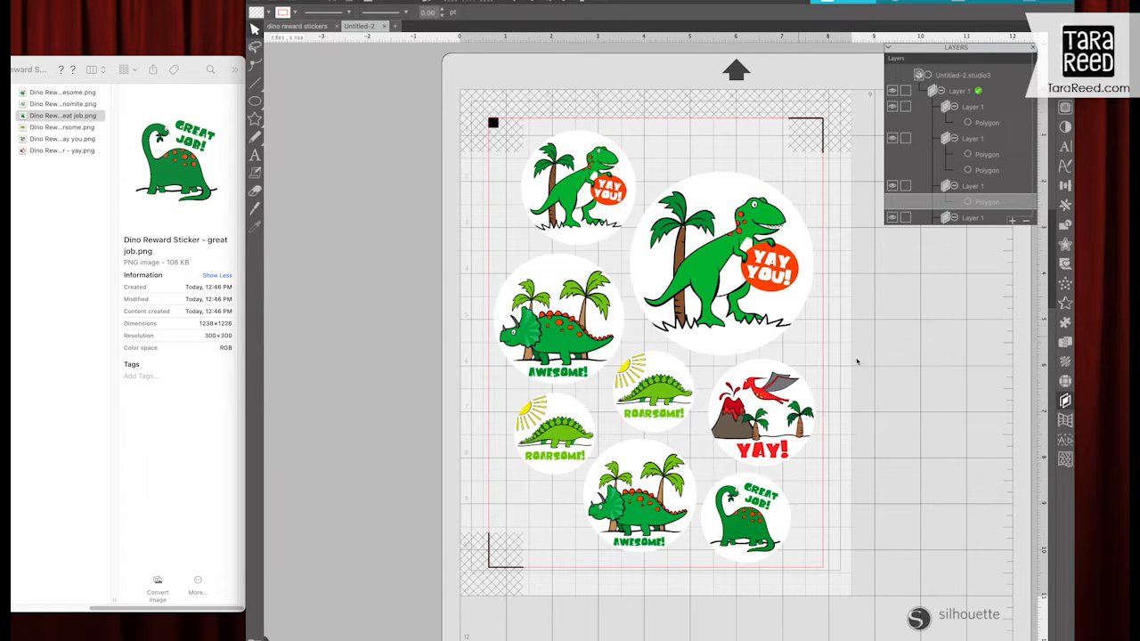
# Step: Show the layer list and move the polygons of the first three nested layers directly under the main Layer 1
pyautogui.click(1065, 402)
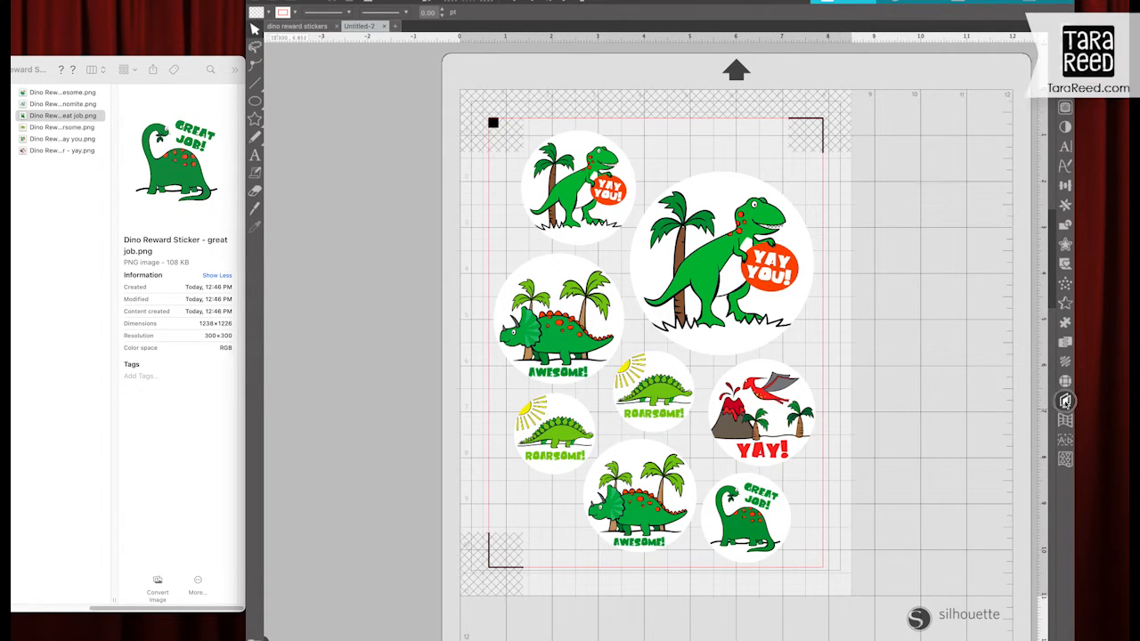
pyautogui.click(1065, 403)
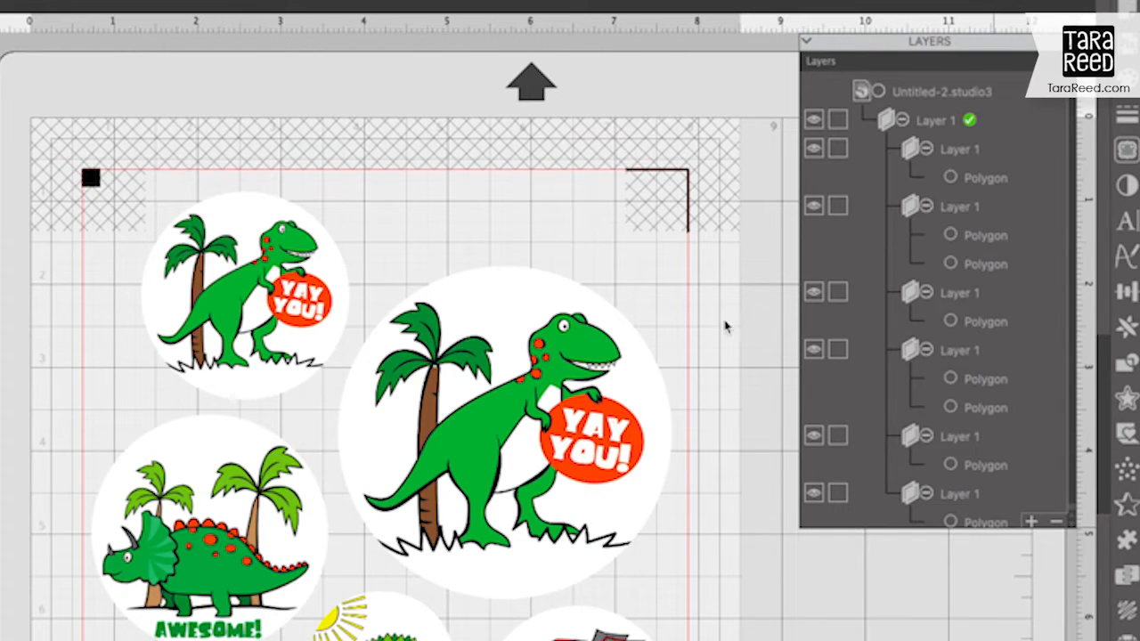
pyautogui.click(470, 425)
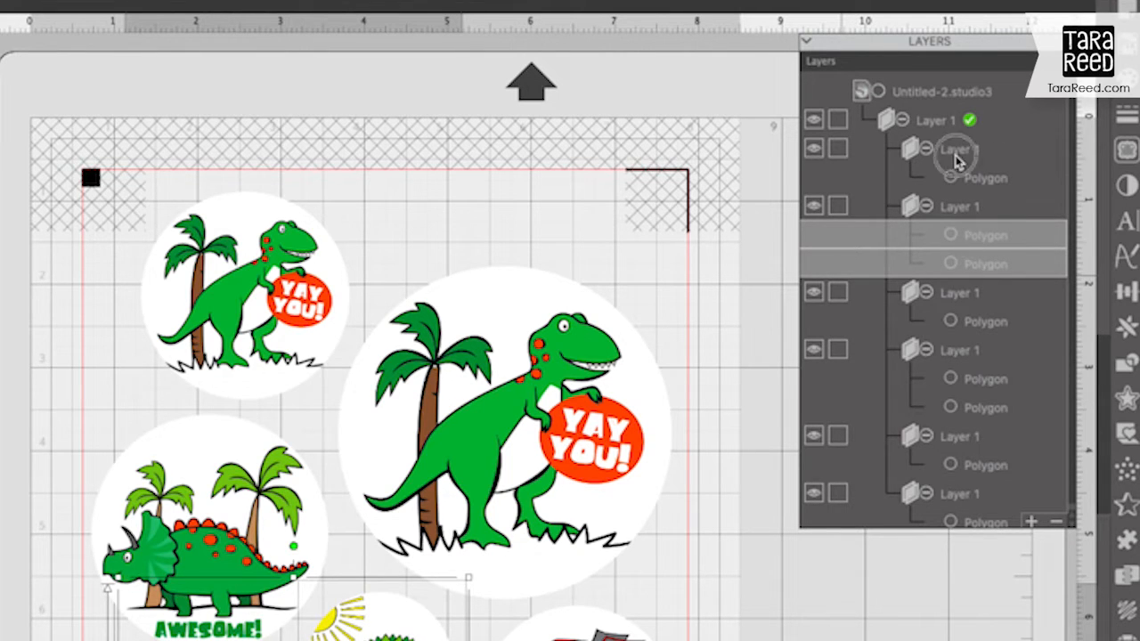
pyautogui.moveTo(898, 138); pyautogui.dragTo(898, 142)
pyautogui.moveTo(970, 237); pyautogui.dragTo(898, 129)
pyautogui.click(962, 319)
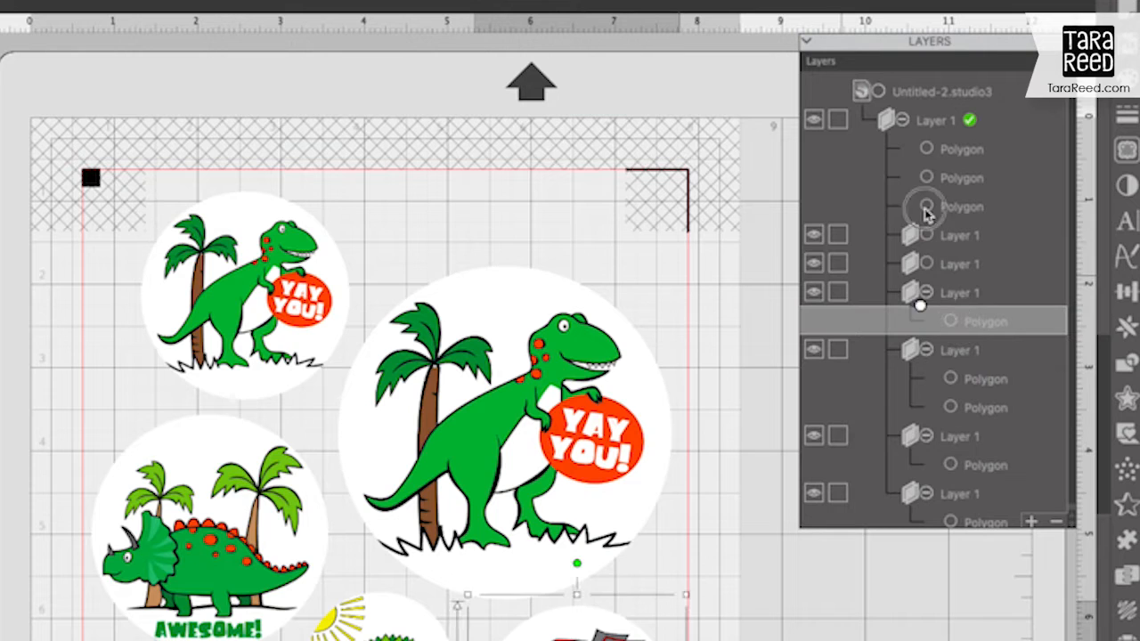
pyautogui.moveTo(918, 236); pyautogui.dragTo(895, 125)
# Step: Move the polygons of the remaining three nested layers directly under the main Layer 1
pyautogui.click(983, 383)
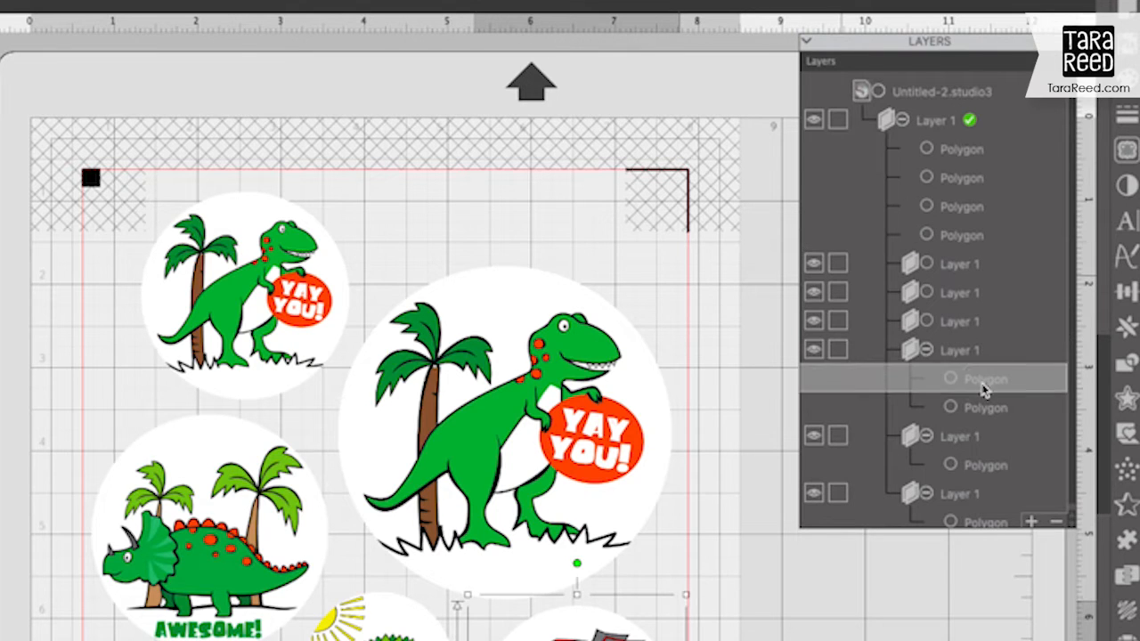
pyautogui.keyDown('shift'); pyautogui.click(980, 407); pyautogui.keyUp('shift')
pyautogui.moveTo(973, 384); pyautogui.dragTo(898, 131)
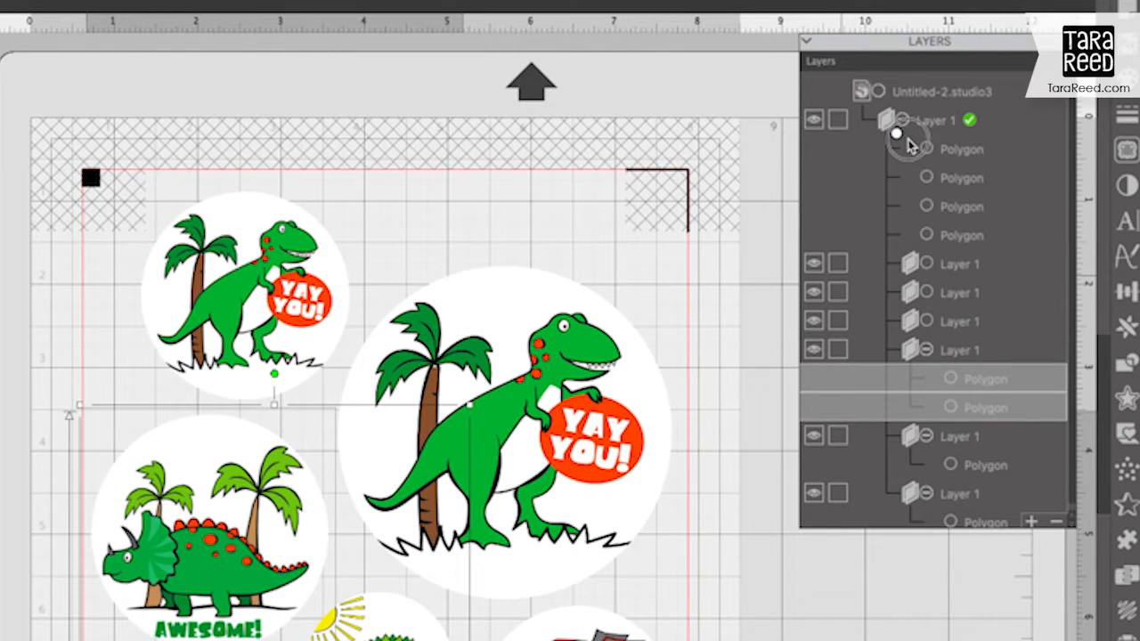
pyautogui.moveTo(977, 475); pyautogui.dragTo(895, 133)
pyautogui.click(971, 529)
pyautogui.moveTo(971, 529); pyautogui.dragTo(927, 145)
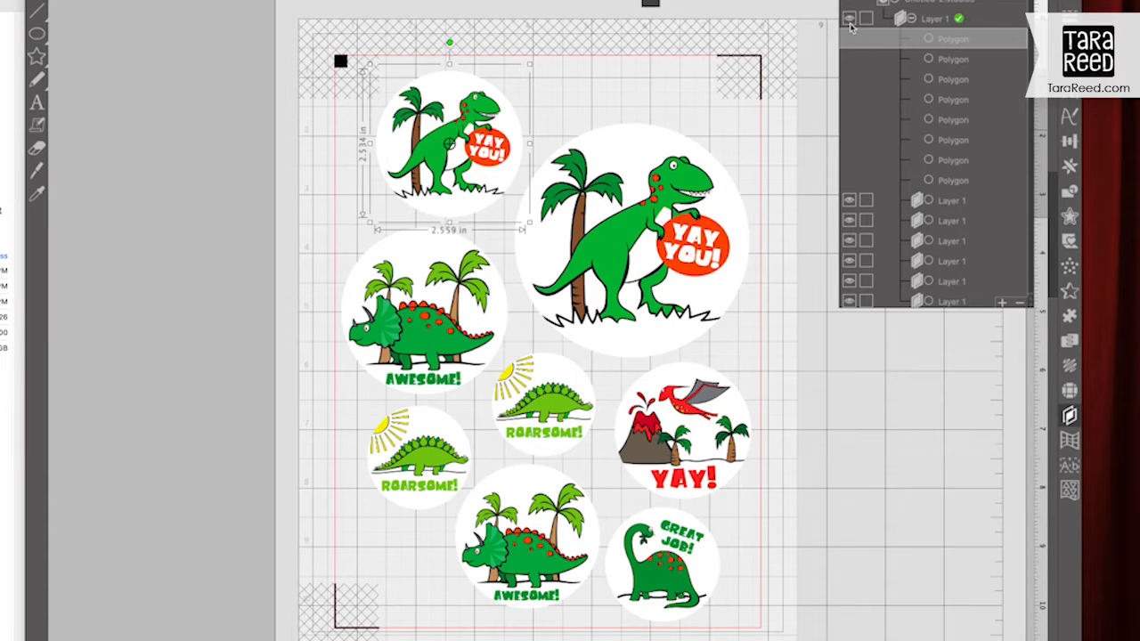
# Step: Check the main layer by hiding and showing it, and delete all the empty nested layers
pyautogui.click(851, 22)
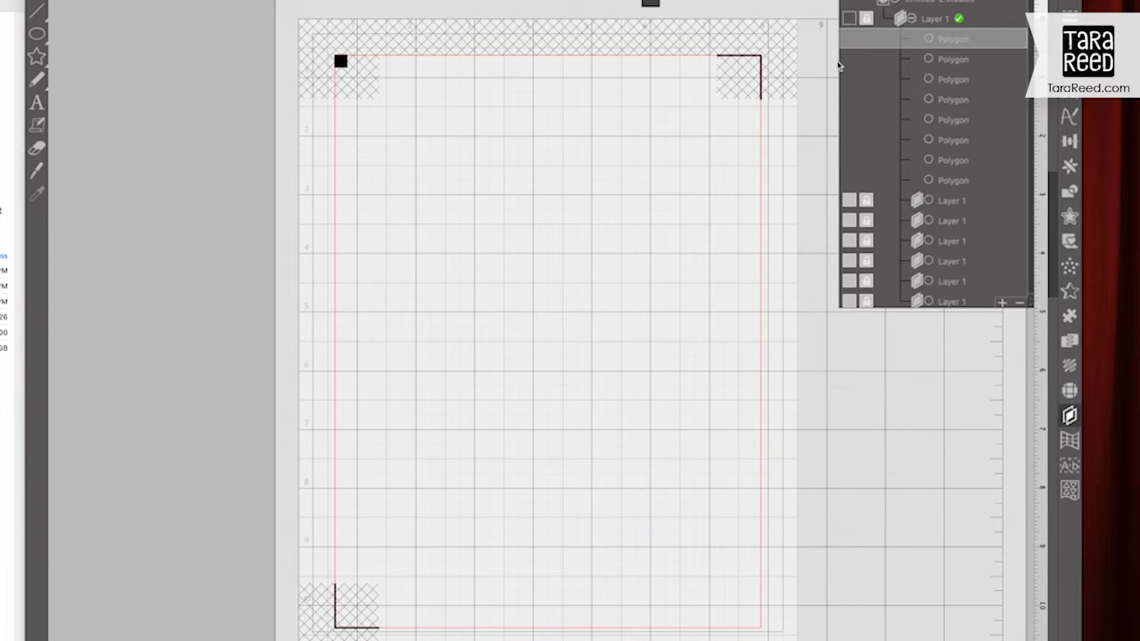
pyautogui.click(851, 21)
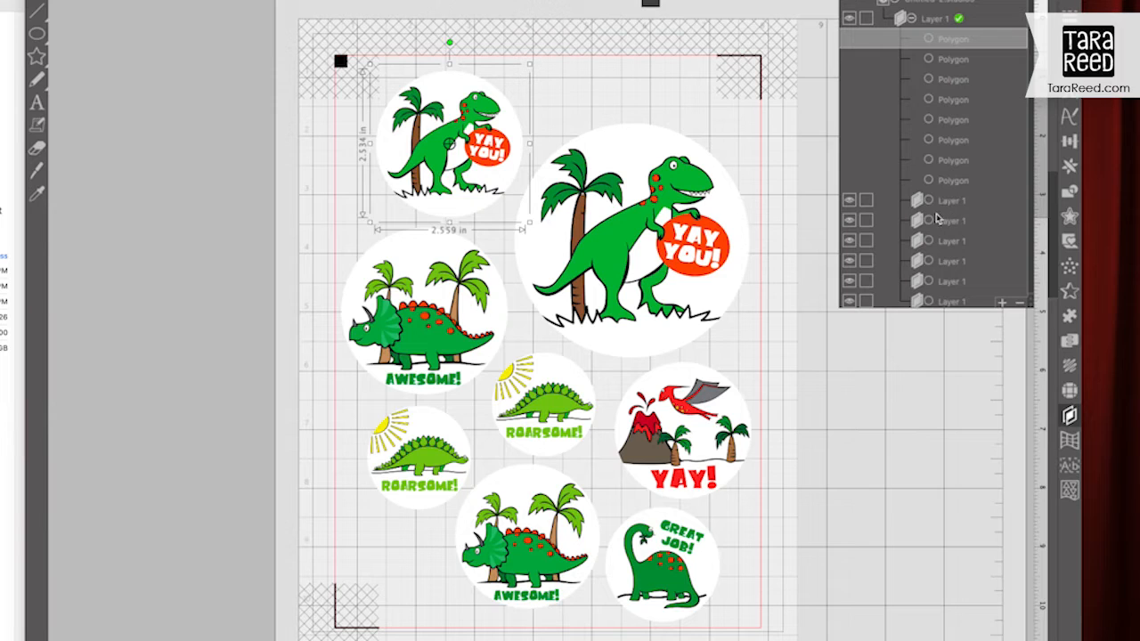
pyautogui.click(950, 207)
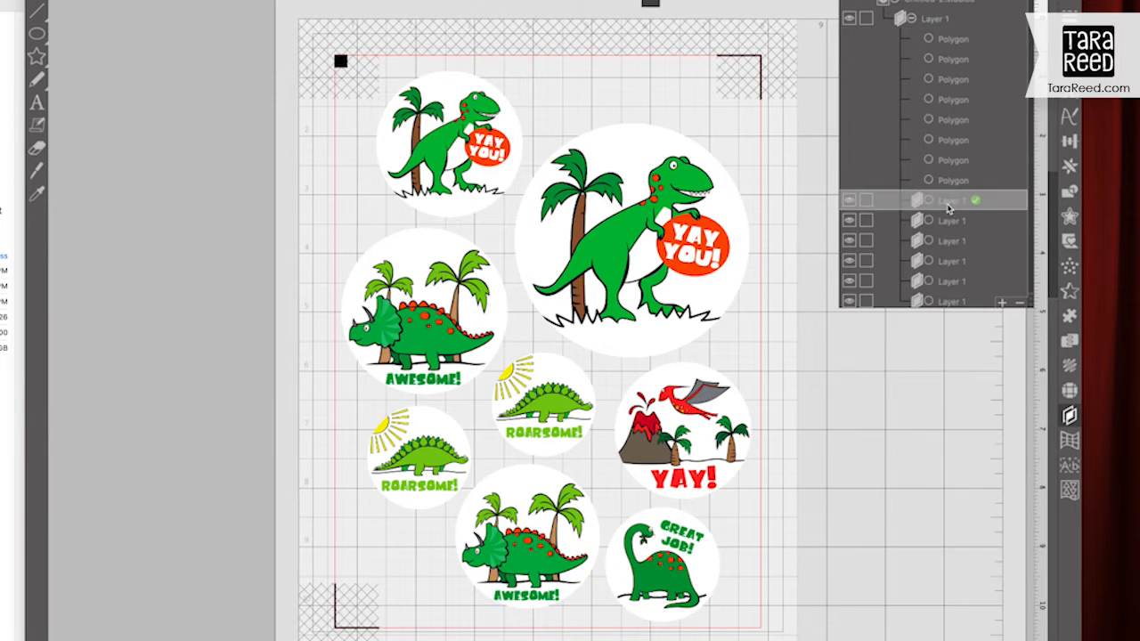
pyautogui.keyDown('shift'); pyautogui.click(952, 303); pyautogui.keyUp('shift')
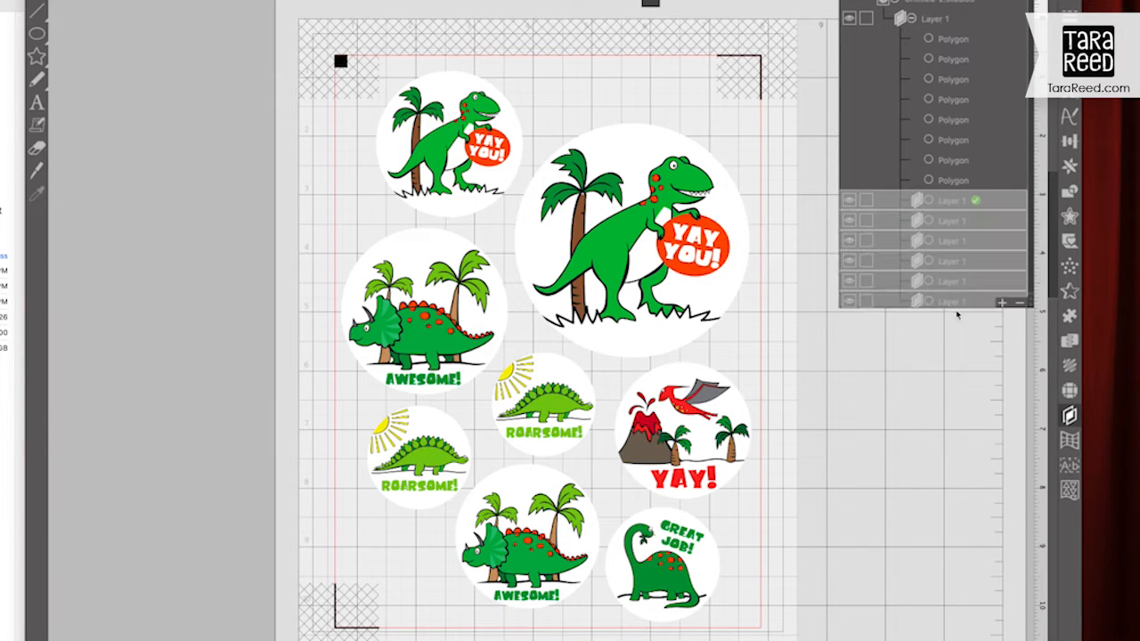
pyautogui.click(1020, 303)
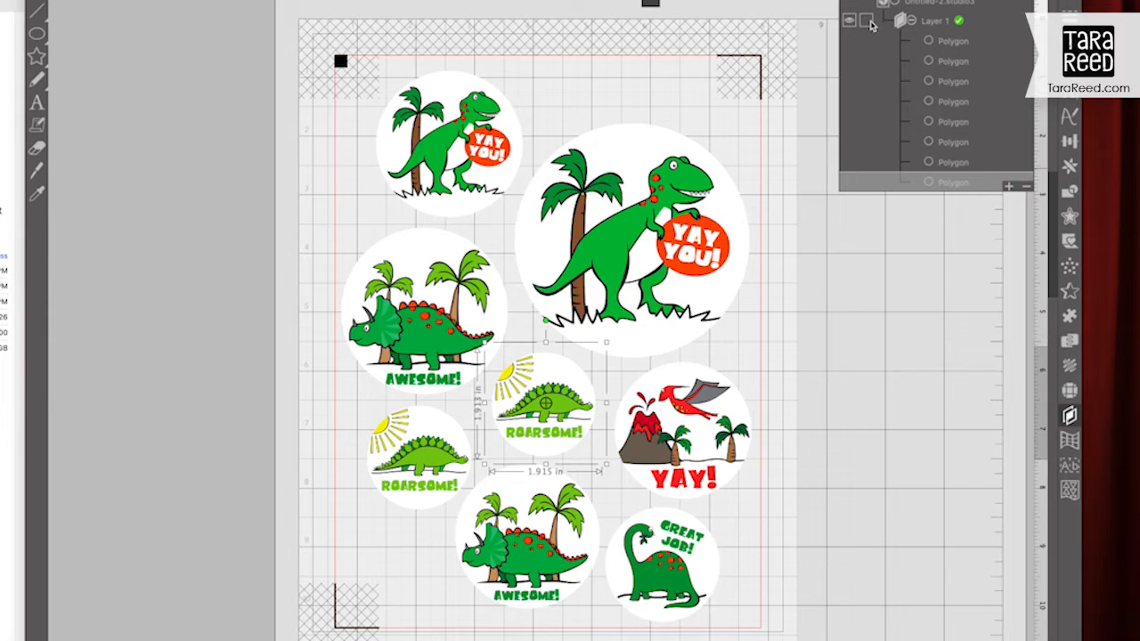
# Step: Rename the remaining Layer 1 as print
pyautogui.doubleClick(932, 29)
pyautogui.press('BackSpace')
pyautogui.press('Return')
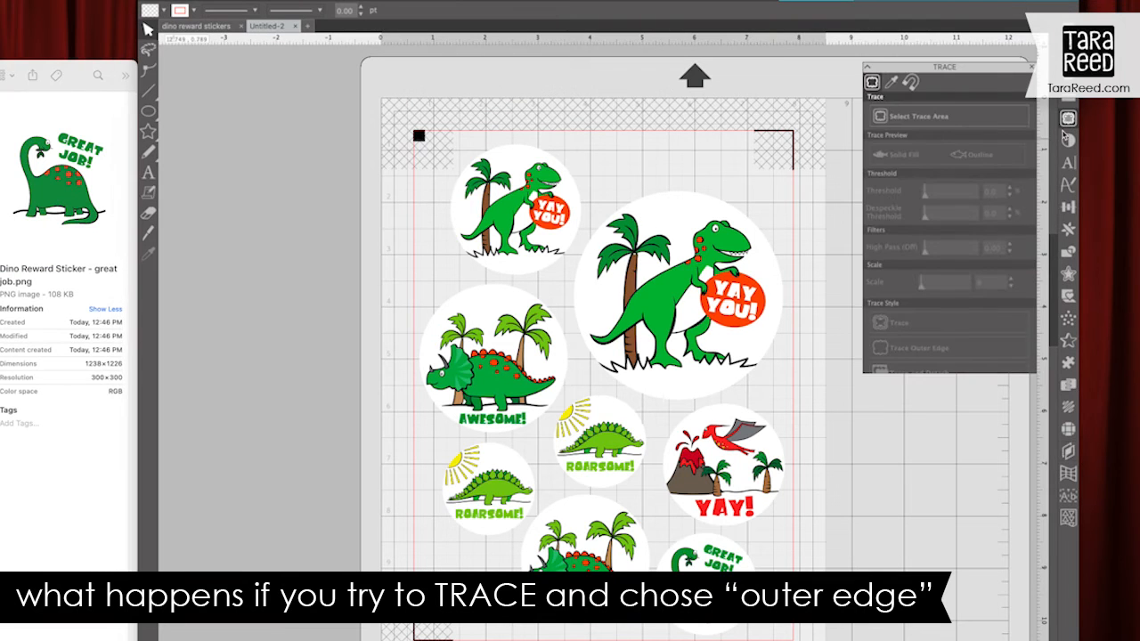
# Step: Try to trace the outer edges of all the stickers within one trace area covering the page
pyautogui.click(1068, 117)
pyautogui.click(901, 100)
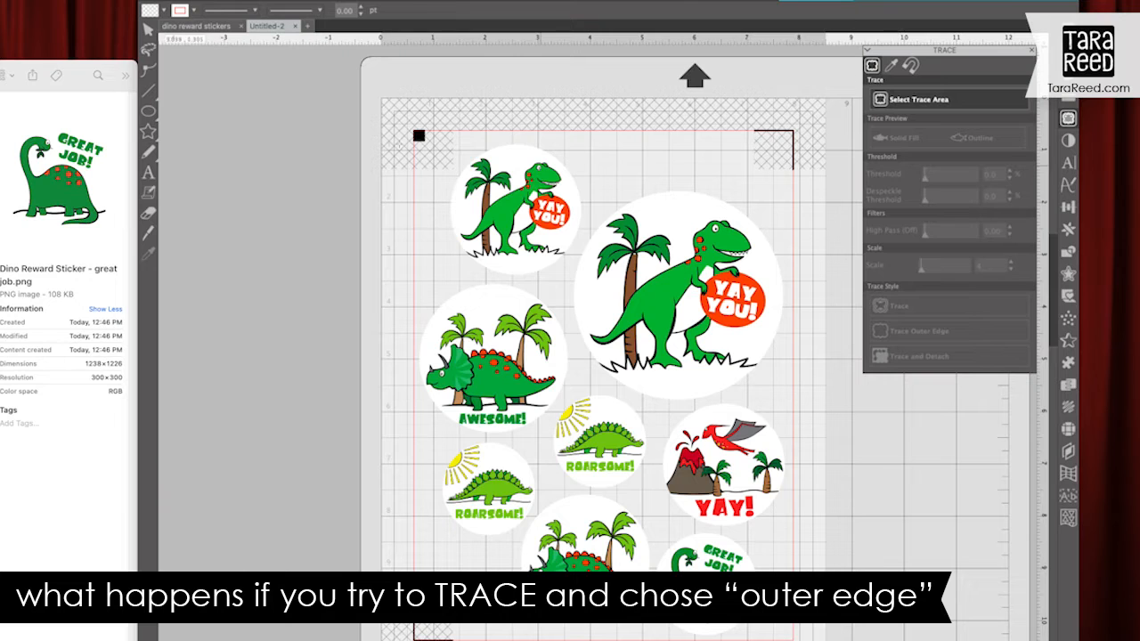
pyautogui.moveTo(398, 131); pyautogui.dragTo(808, 639)
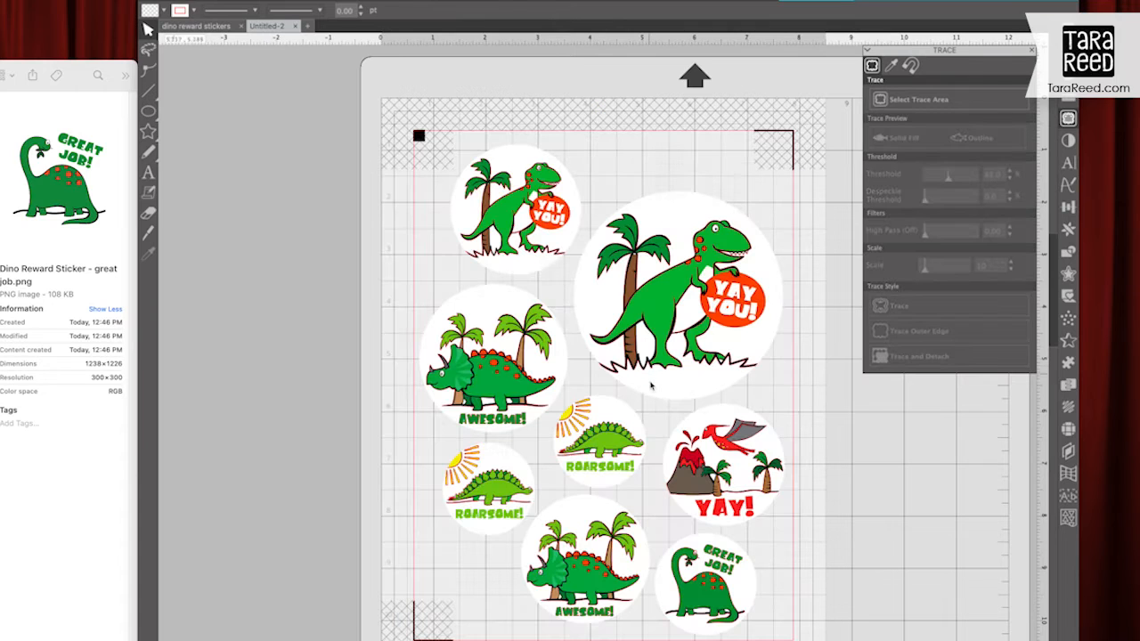
# Step: Shift the large Yay You sticker aside to examine its trace lines, and move it back into place
pyautogui.moveTo(663, 383); pyautogui.dragTo(706, 385)
pyautogui.click(616, 370)
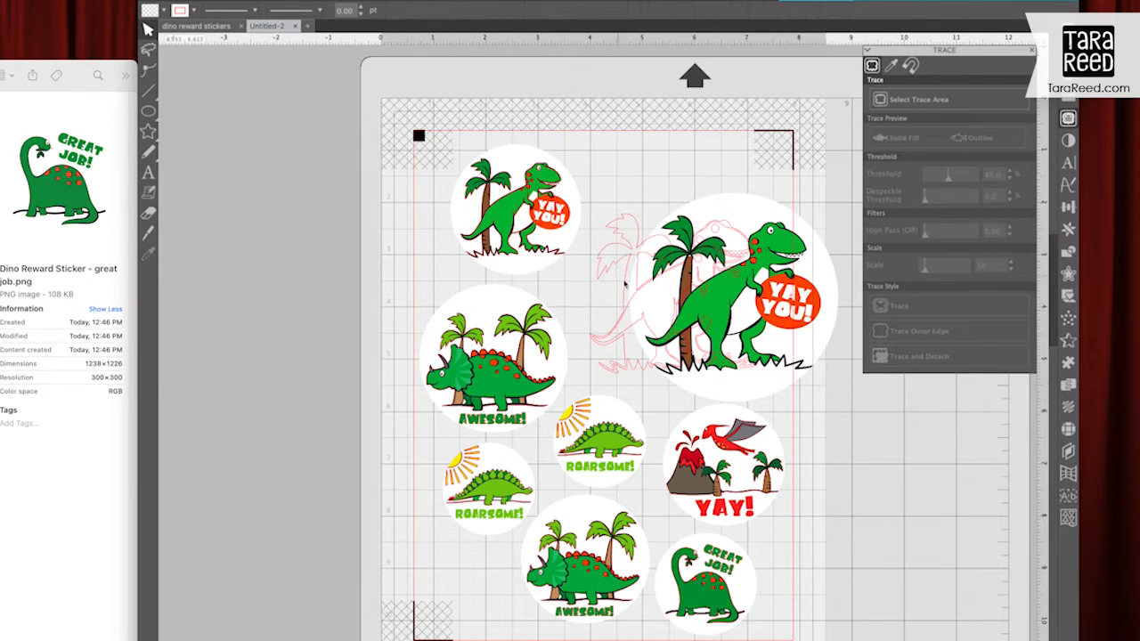
pyautogui.moveTo(730, 388); pyautogui.dragTo(674, 383)
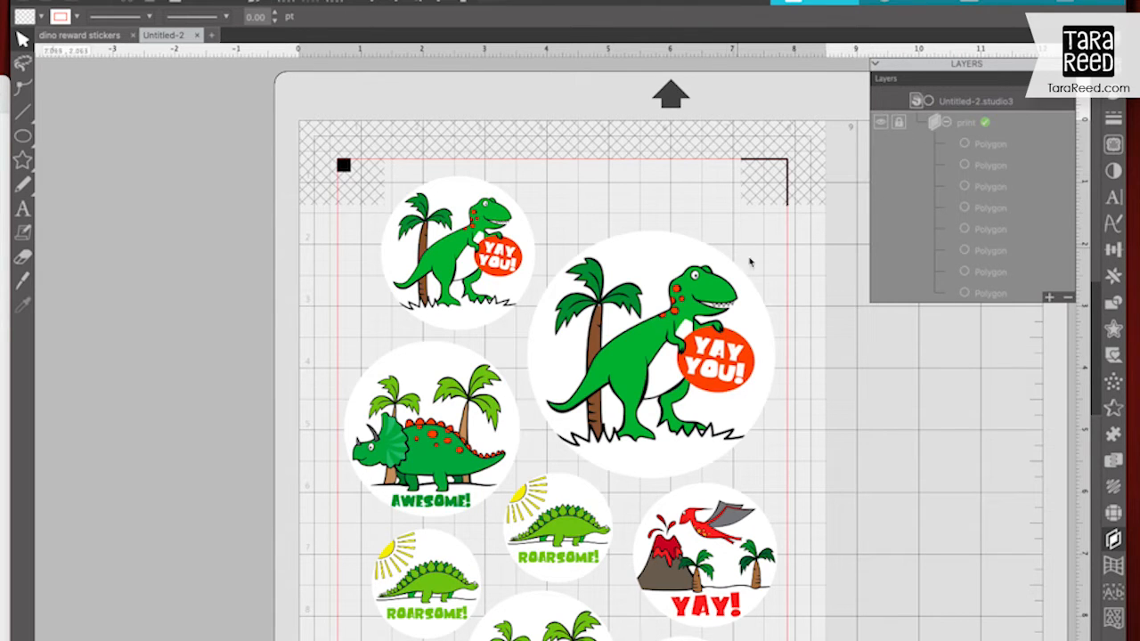
# Step: Draw a circular cut line about 2.48 in wide around the small Yay You sticker and align it with the sticker's edge
pyautogui.moveTo(22, 135)
pyautogui.click(95, 138)
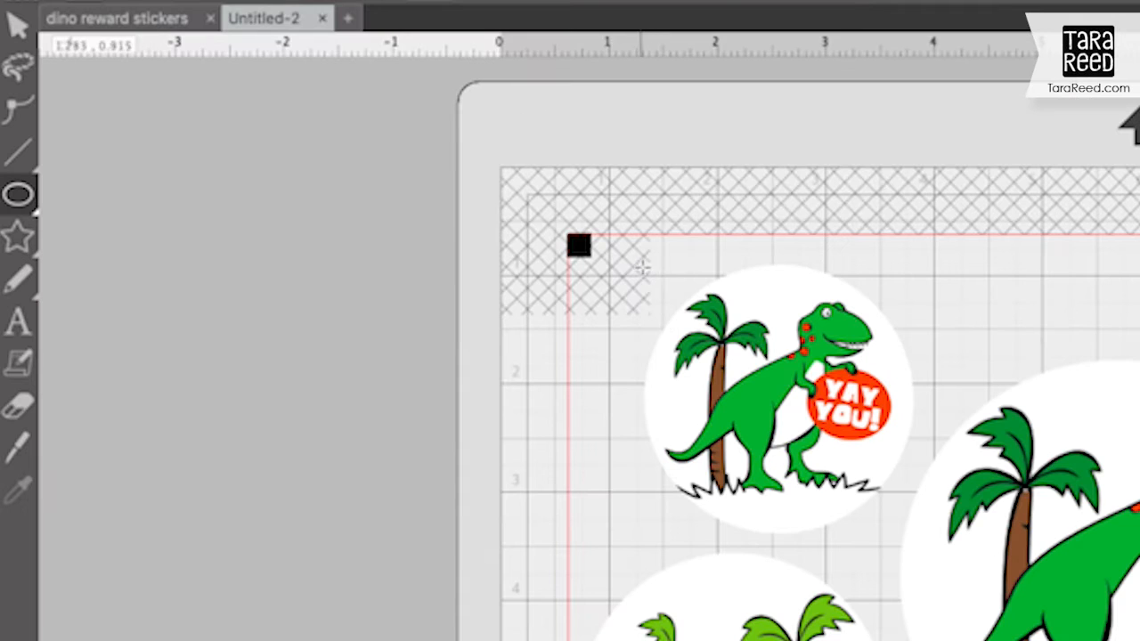
pyautogui.moveTo(643, 267); pyautogui.dragTo(926, 523)
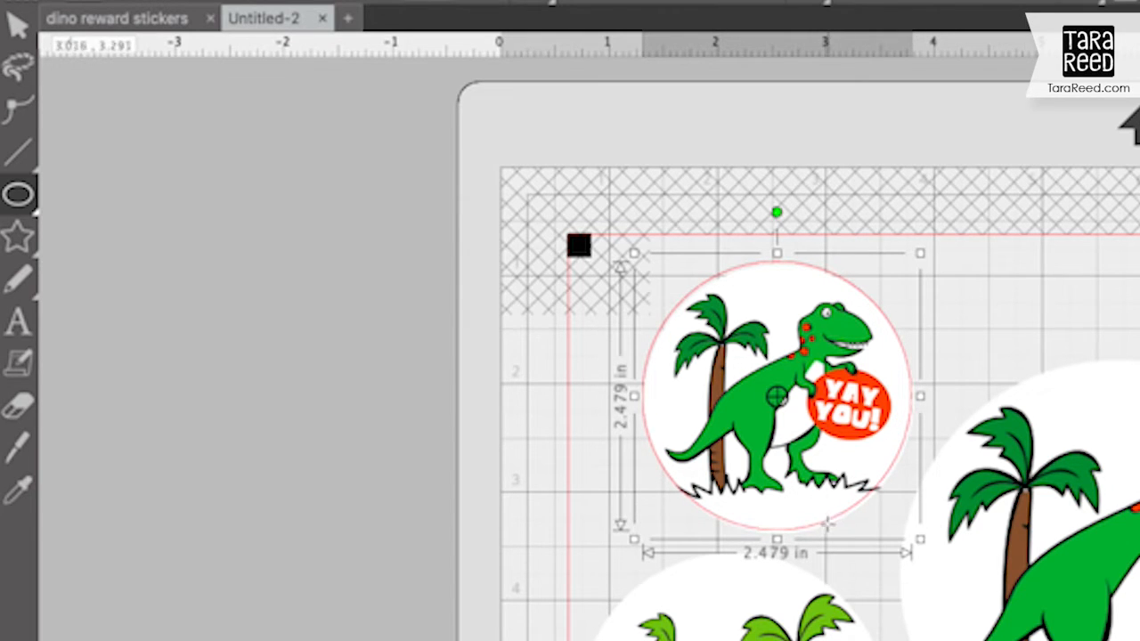
pyautogui.click(18, 25)
pyautogui.moveTo(838, 524); pyautogui.dragTo(842, 532)
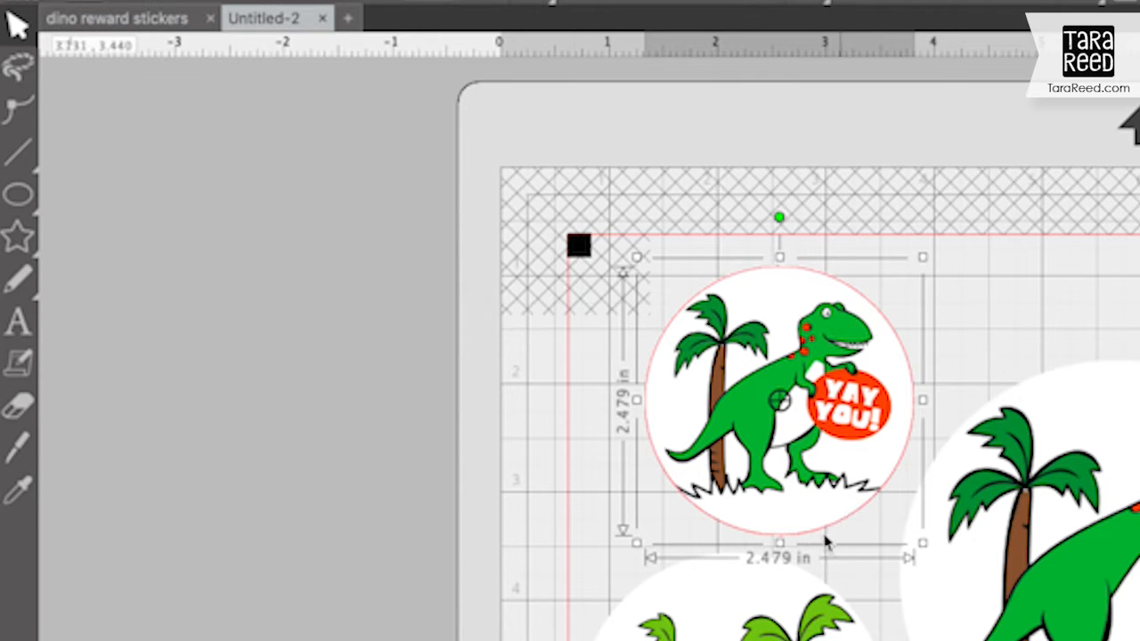
# Step: Draw a circular cut line around the upper Awesome sticker, nudge it into alignment and enlarge it to about 2.84 in
pyautogui.moveTo(820, 527); pyautogui.dragTo(527, 410)
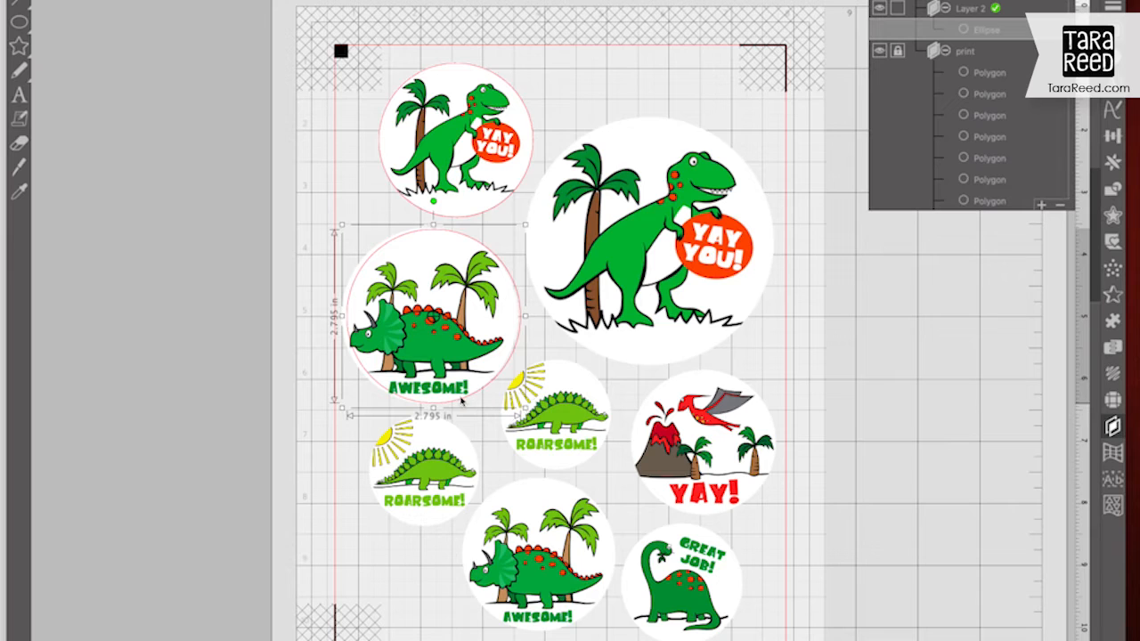
pyautogui.press('Left')
pyautogui.press('Left')
pyautogui.hotkey('ctrl', 'd')
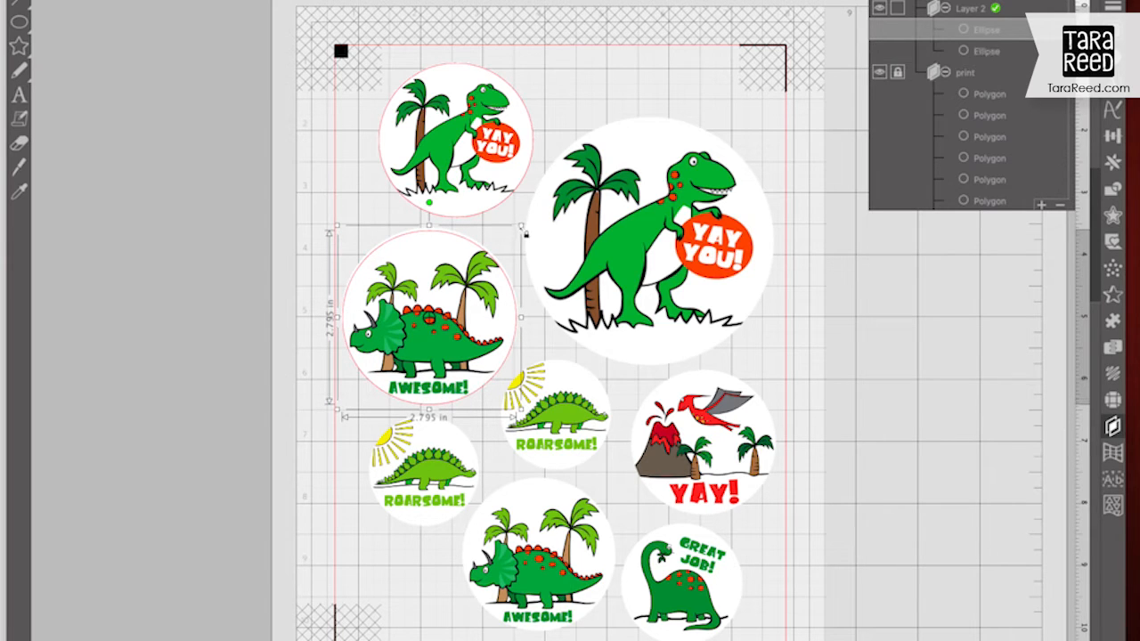
pyautogui.moveTo(521, 225); pyautogui.dragTo(524, 222)
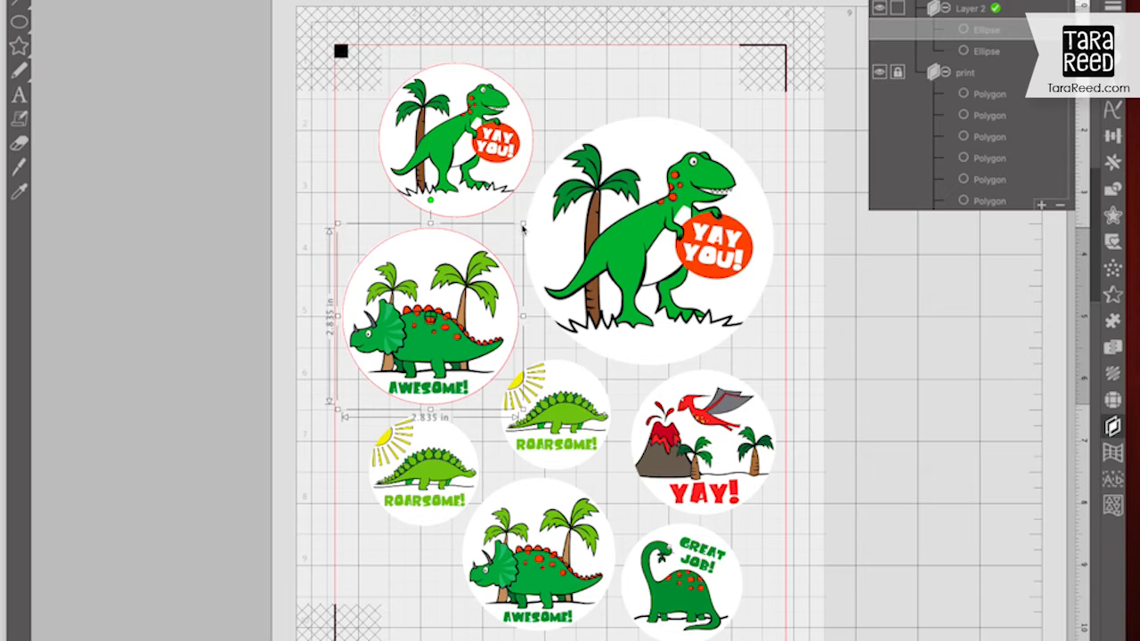
# Step: Draw a circular cut line around the lower Awesome sticker, shrink it to about 2.47 in and align it with the sticker's edge
pyautogui.moveTo(464, 403); pyautogui.dragTo(570, 615)
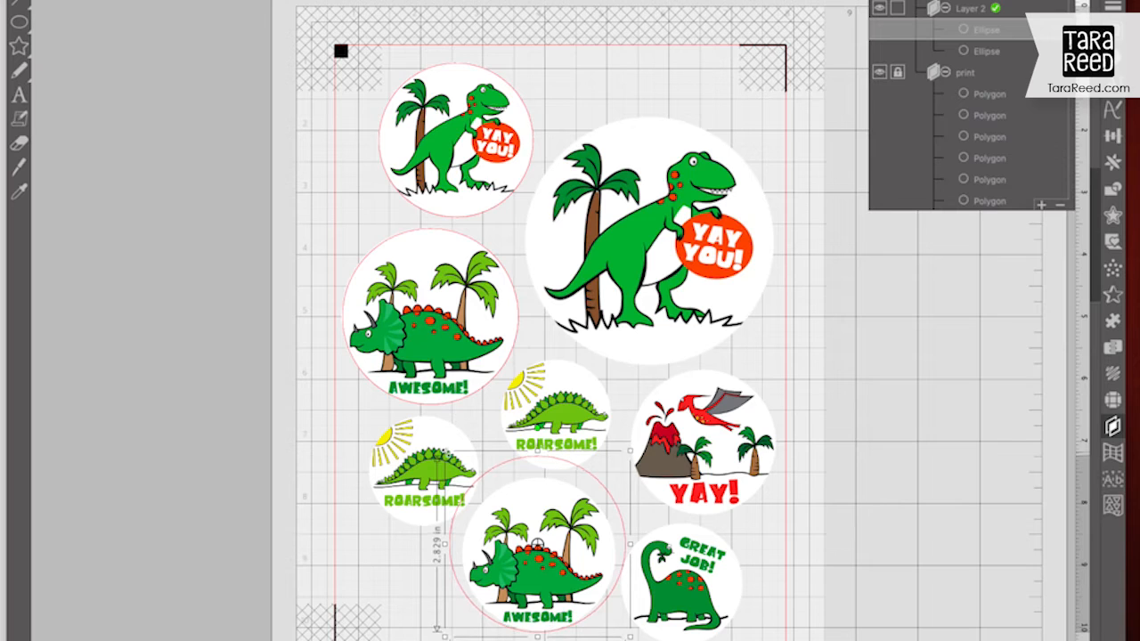
pyautogui.moveTo(448, 465); pyautogui.dragTo(467, 484)
pyautogui.moveTo(467, 485); pyautogui.dragTo(462, 478)
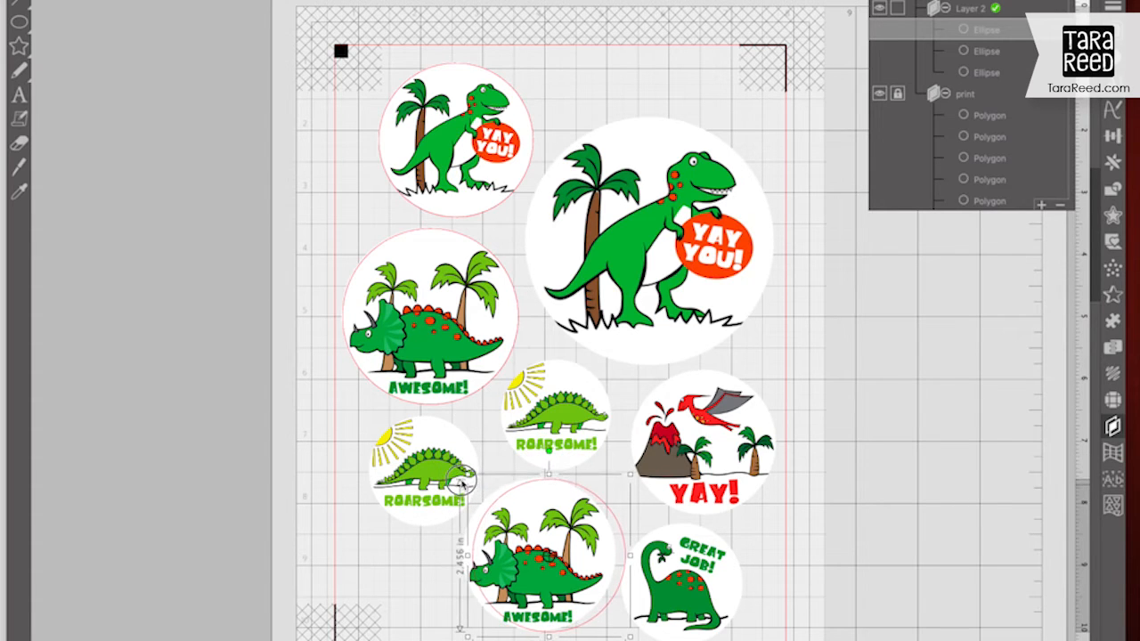
pyautogui.moveTo(588, 614); pyautogui.dragTo(588, 616)
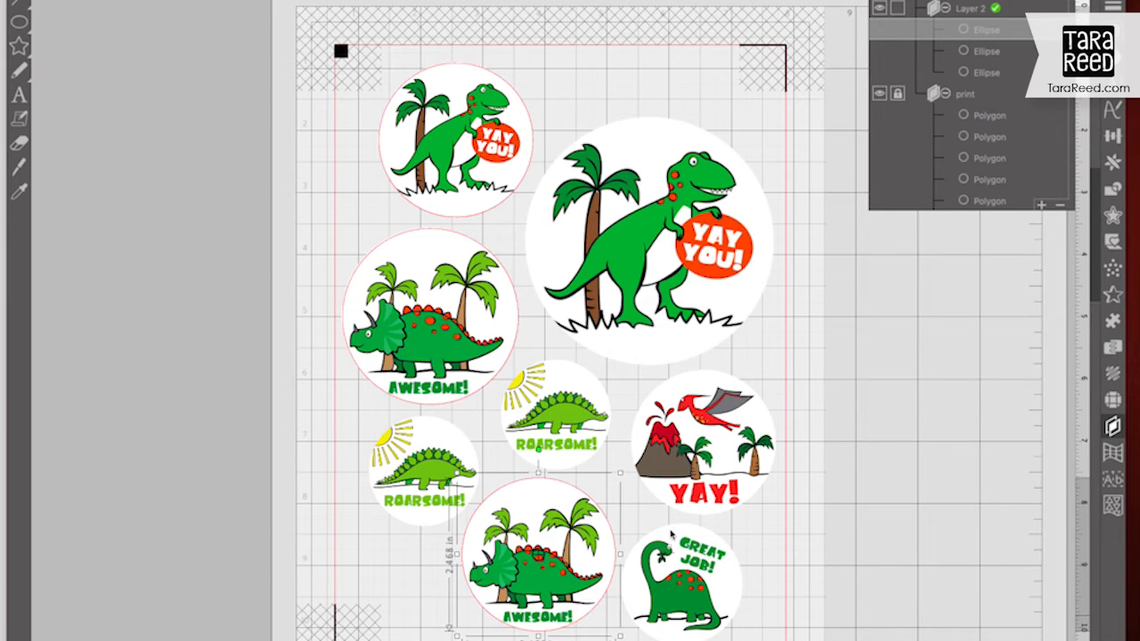
# Step: Add fitted circular cut lines around the remaining stickers, about 2.34 in wide on the volcano Yay sticker and about 3.9 in on the large Yay You sticker
pyautogui.moveTo(582, 622); pyautogui.dragTo(786, 525)
pyautogui.moveTo(623, 519); pyautogui.dragTo(629, 523)
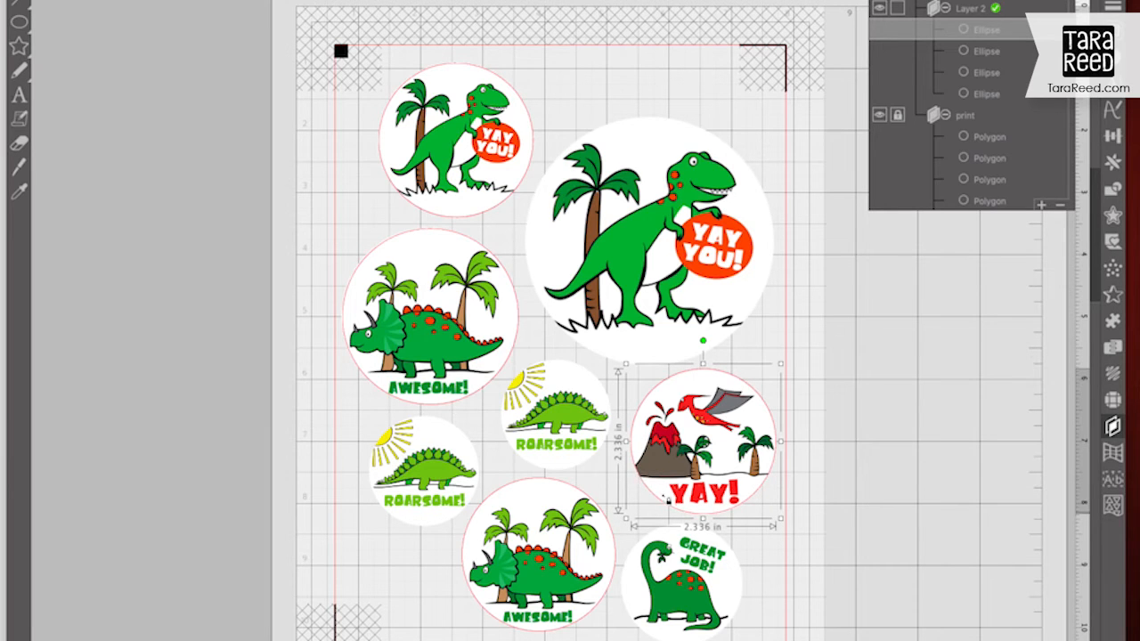
pyautogui.moveTo(661, 498); pyautogui.dragTo(454, 521)
pyautogui.click(649, 366)
pyautogui.click(650, 367)
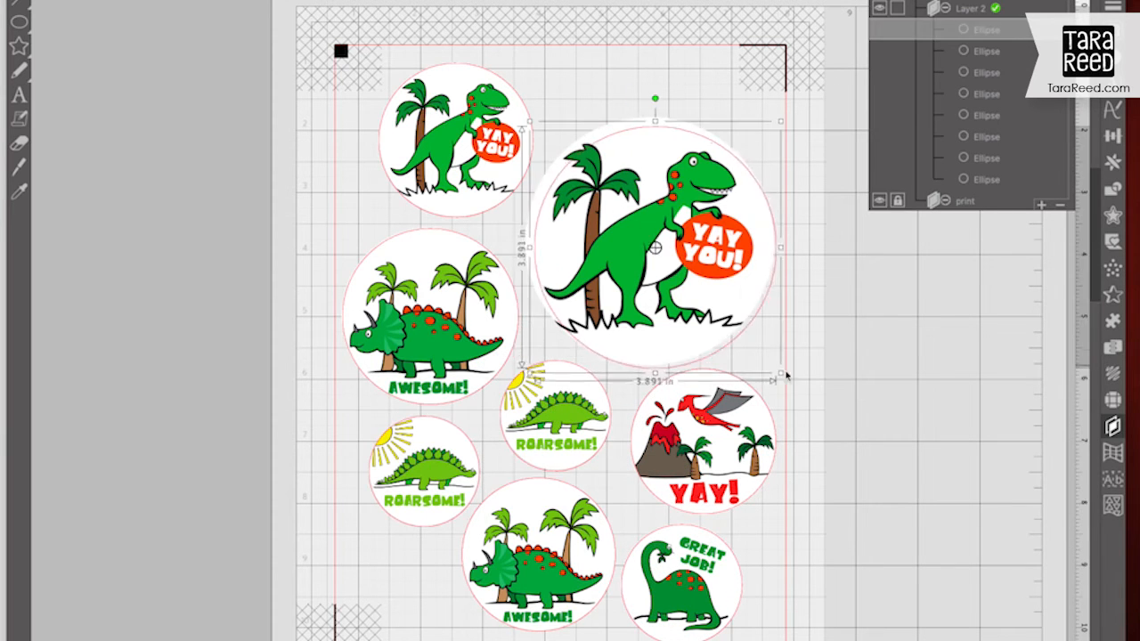
pyautogui.click(835, 314)
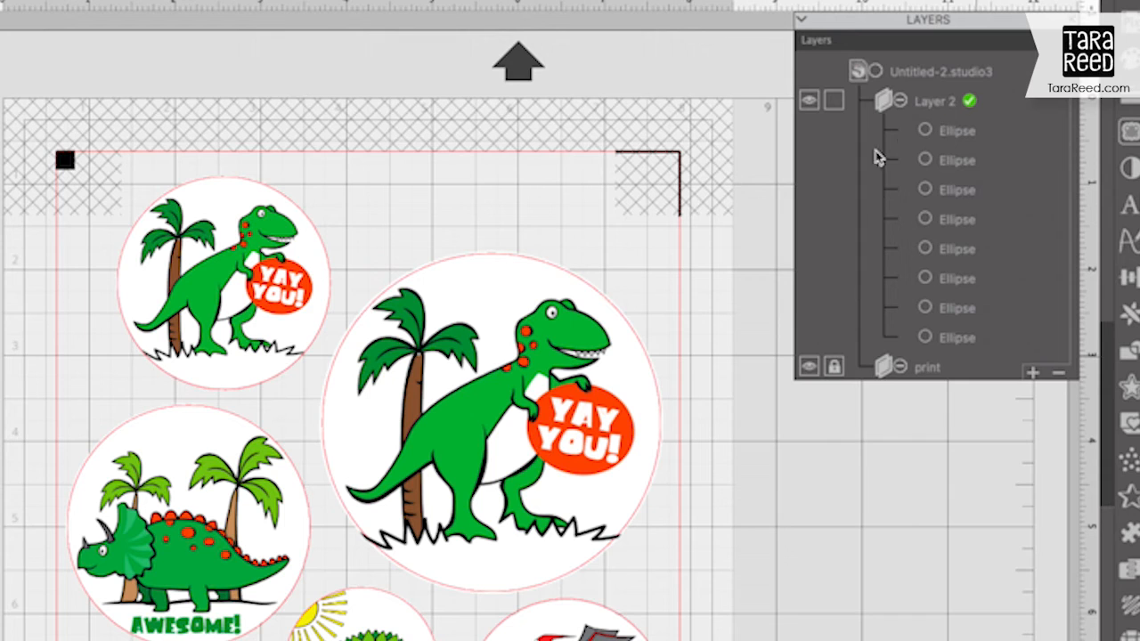
# Step: Rename Layer 2, which holds the circular cut lines, as cut
pyautogui.doubleClick(937, 103)
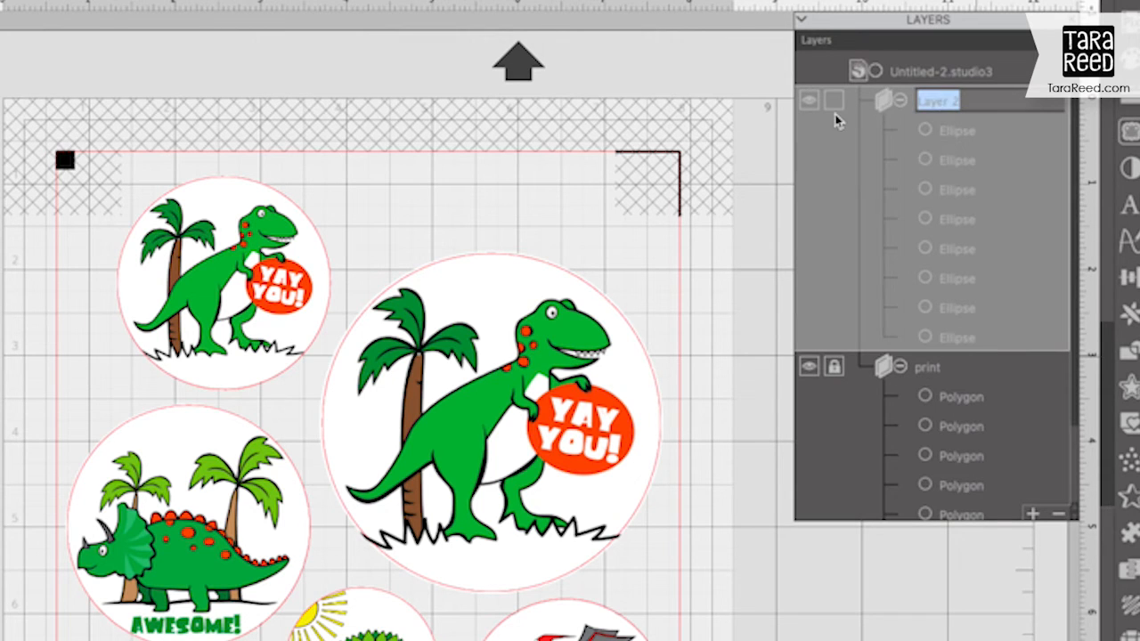
pyautogui.write('cut')
pyautogui.press('Return')
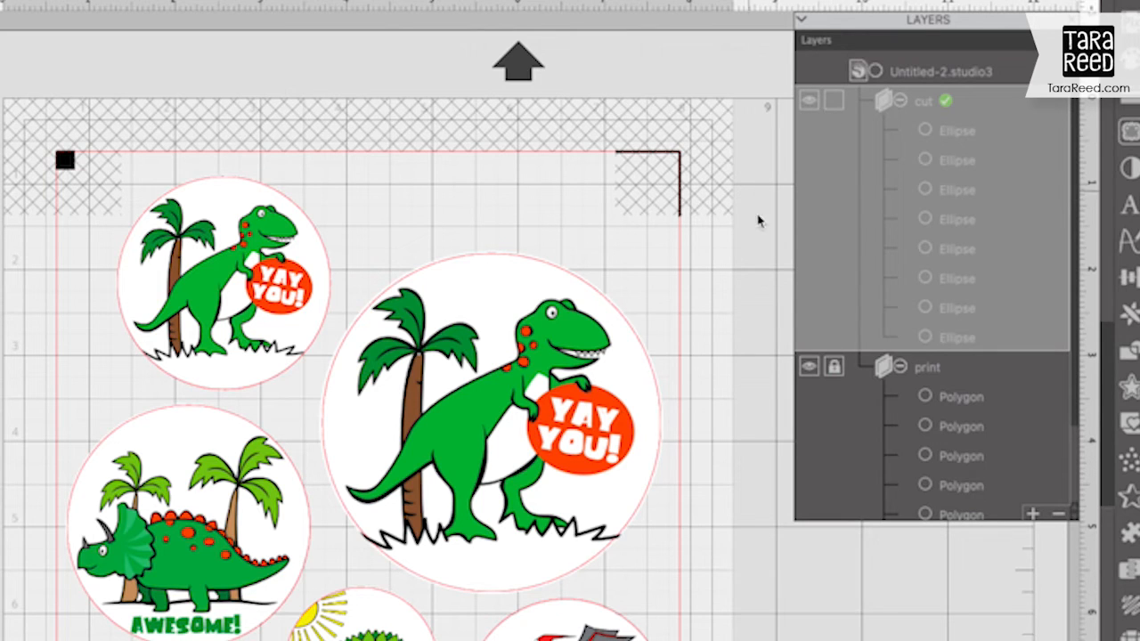
# Step: Hide the cut layer and print the sticker page with media type Photo High Gloss Paper at Normal quality
pyautogui.click(809, 100)
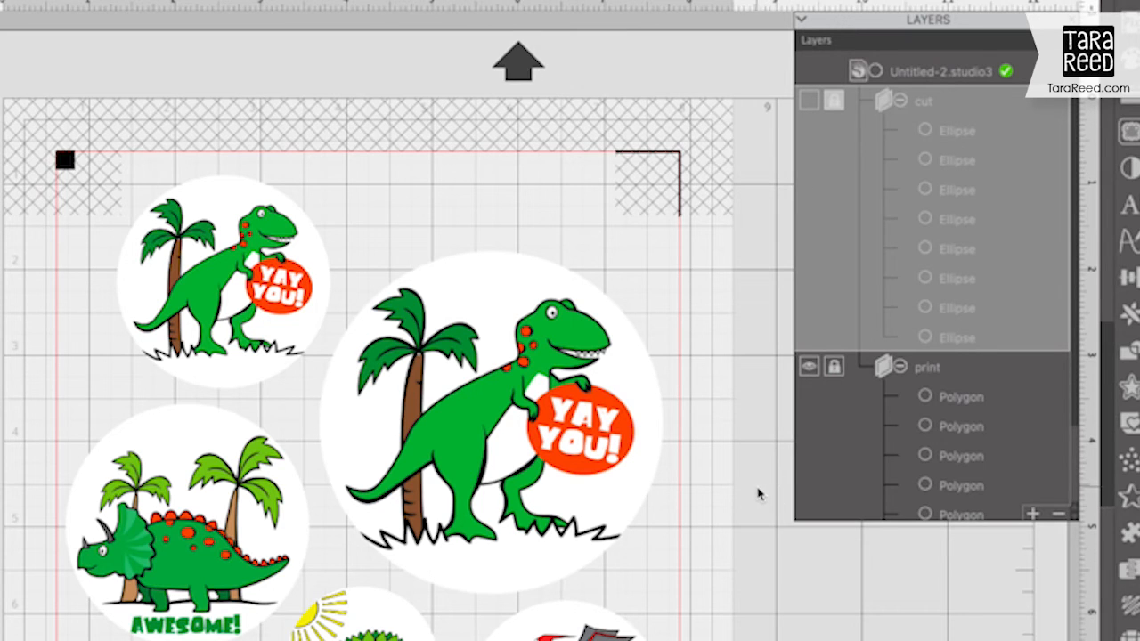
pyautogui.press('super+p')
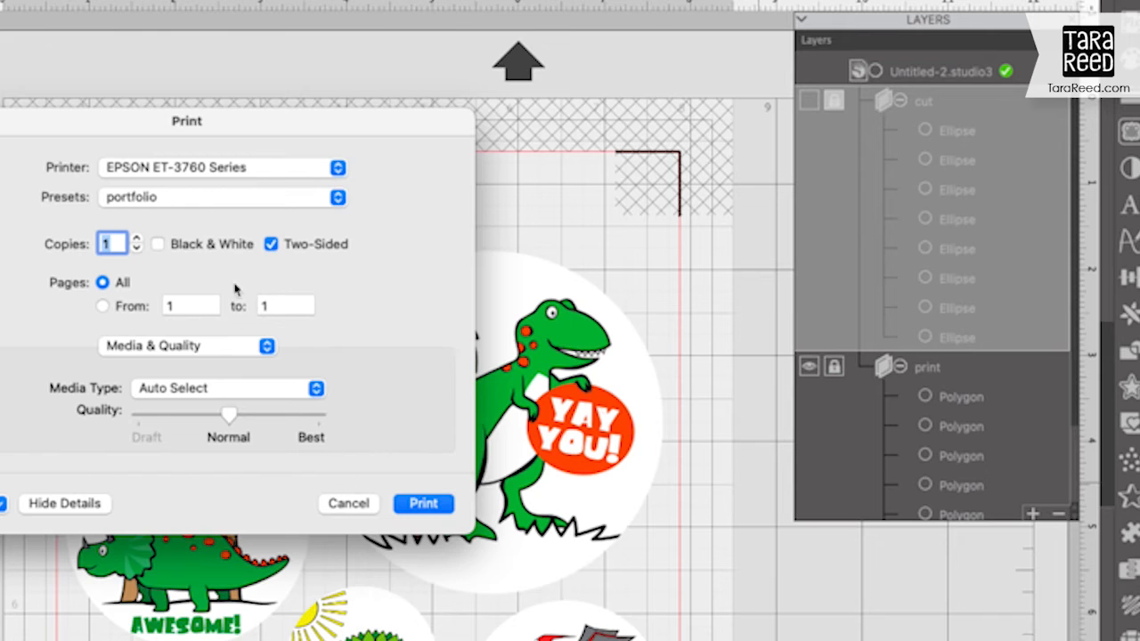
pyautogui.click(279, 397)
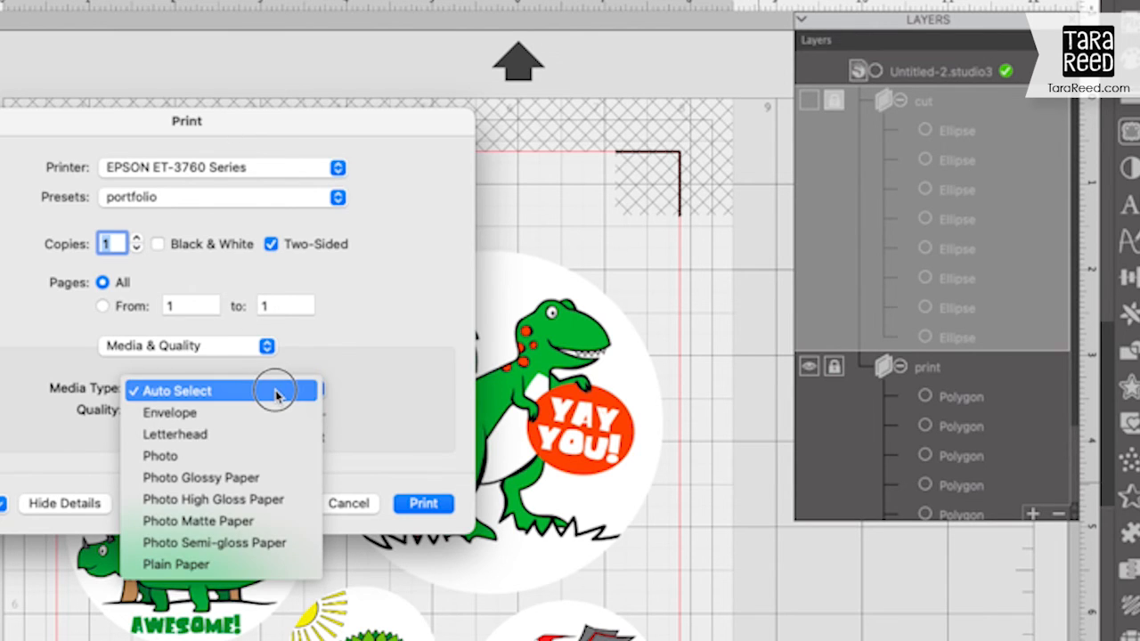
pyautogui.click(265, 499)
pyautogui.click(229, 415)
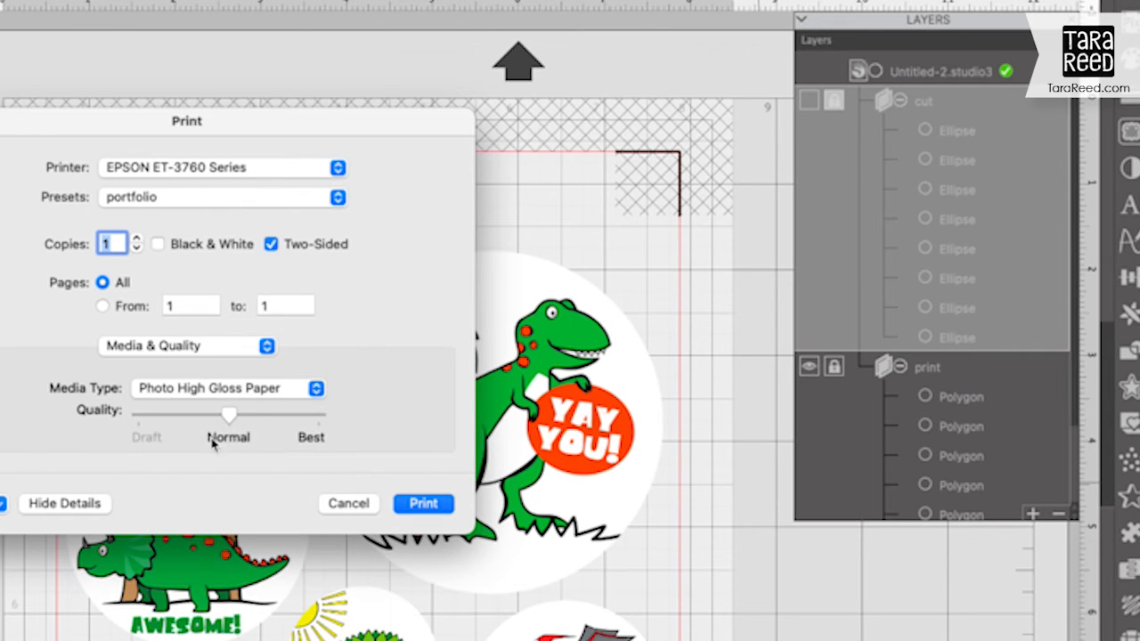
pyautogui.click(424, 504)
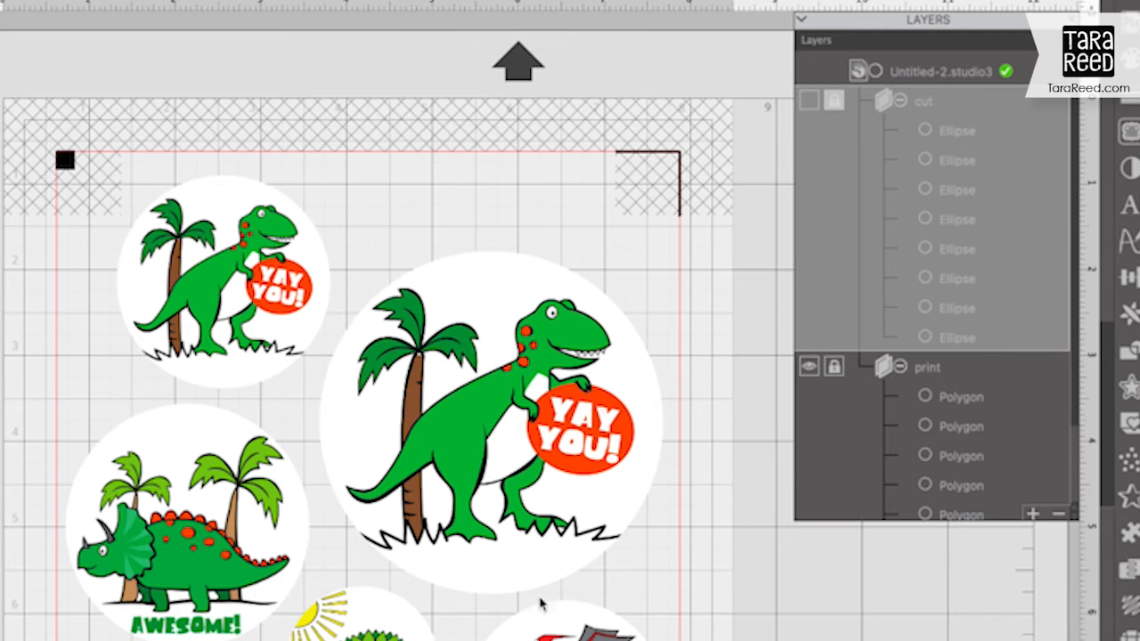
# Step: Hide the print layer and show the cut layer so only the circular cut lines are displayed
pyautogui.click(809, 368)
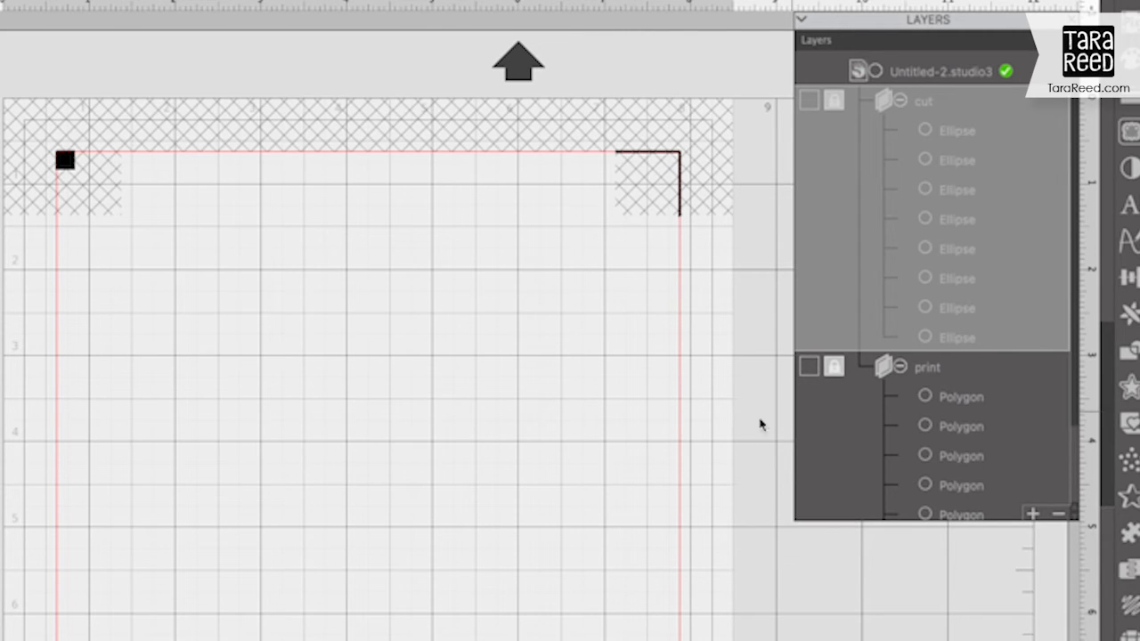
pyautogui.click(809, 103)
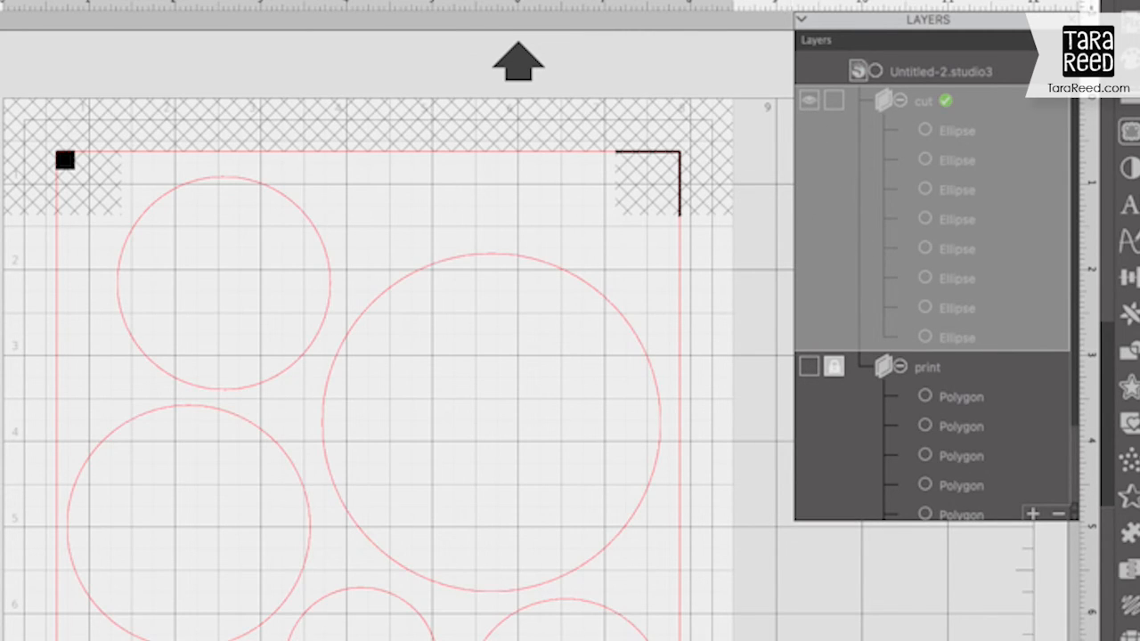